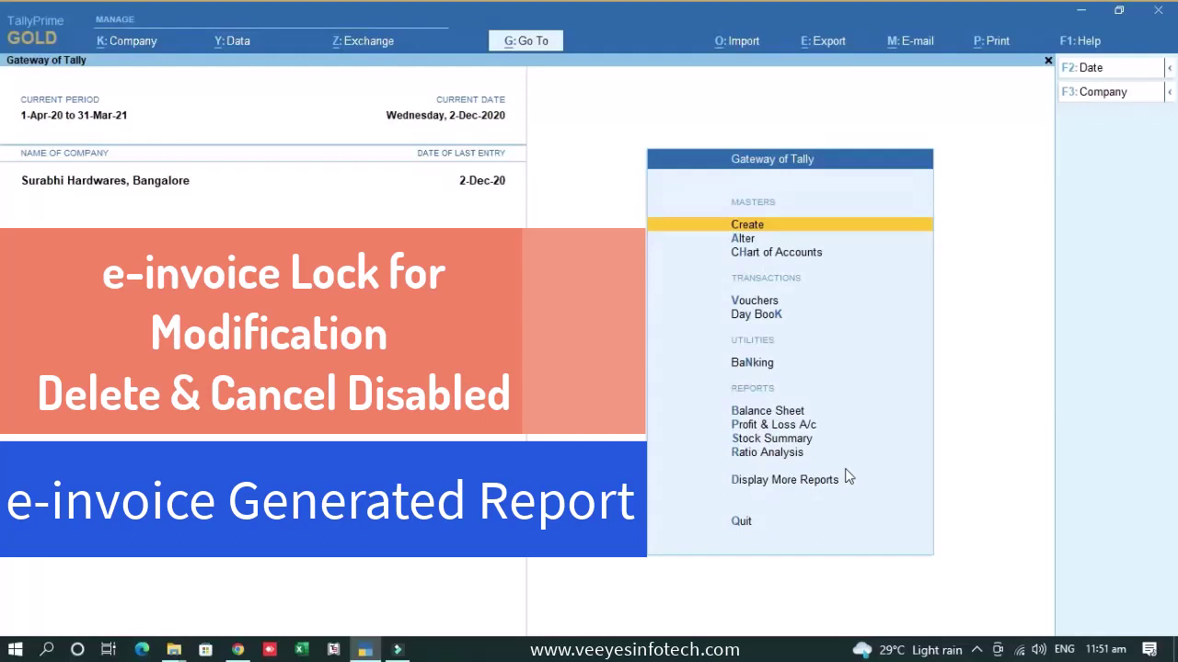
- Enable the 'Lock e-Invoice Voucher's' add-on feature (set to Yes) under TDLs & AddOns
left_click(1095, 44)
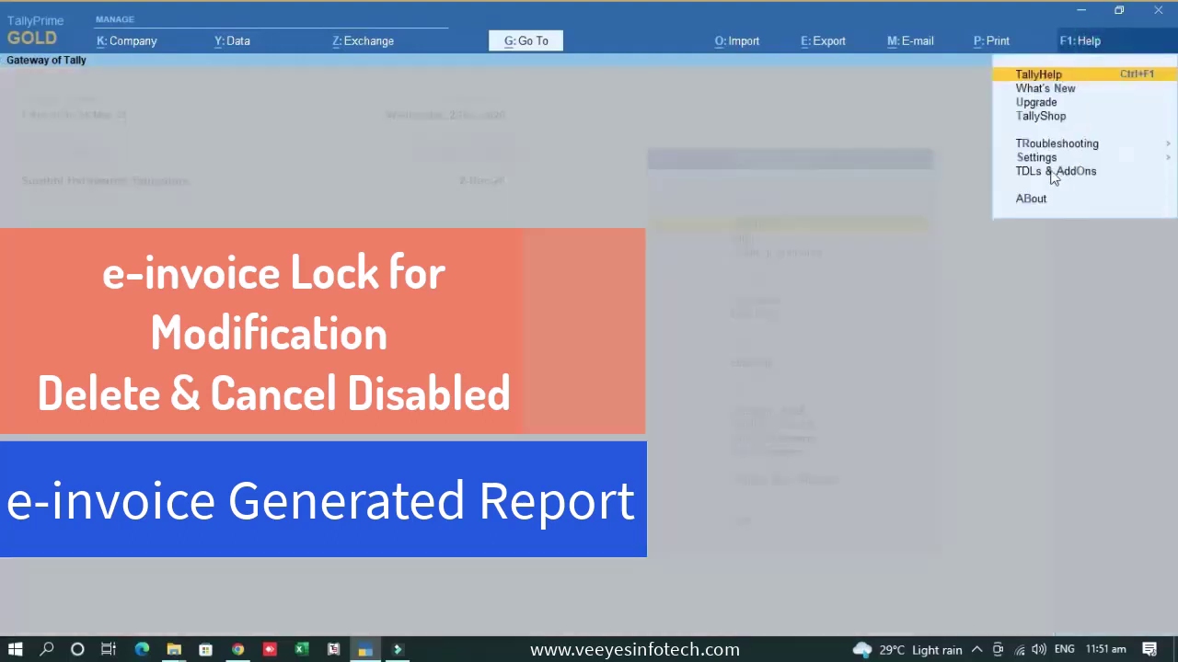
left_click(1054, 172)
left_click(1091, 204)
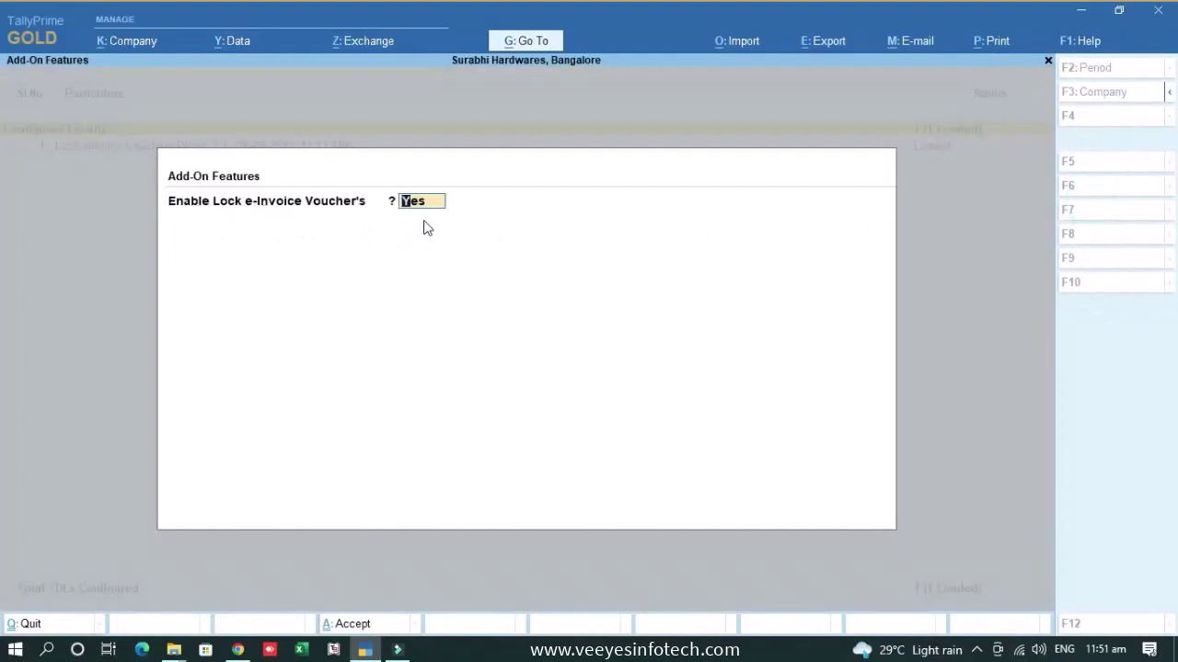
key("alt")
key("ctrl+a")
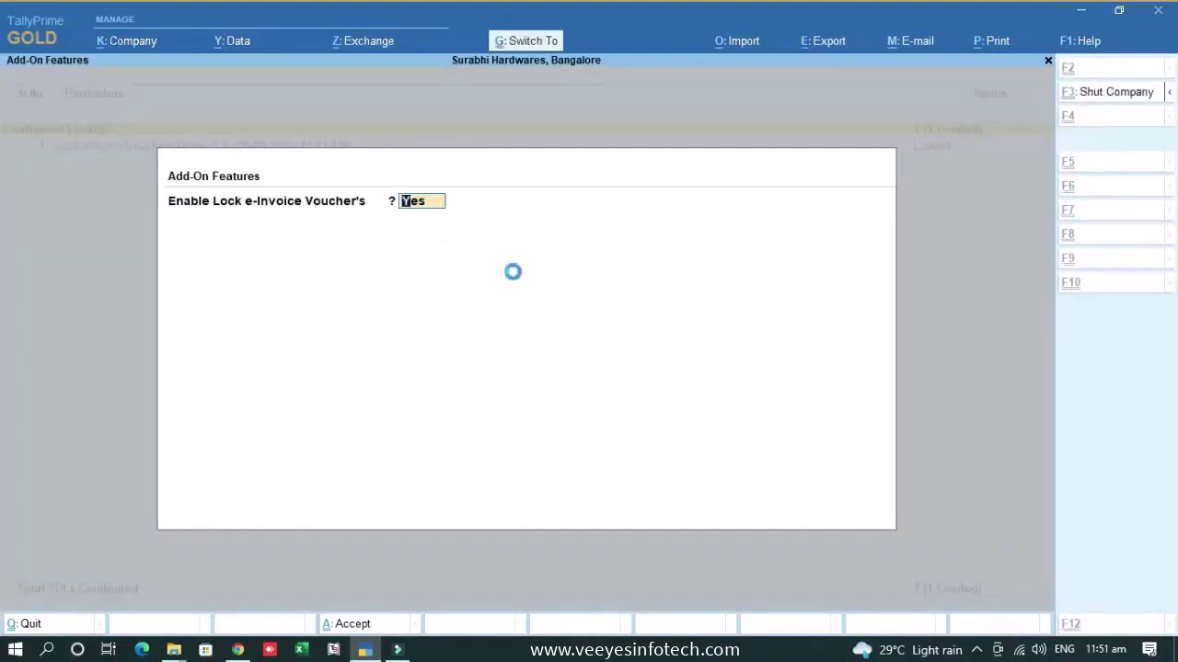
- Open the Sales voucher type in Alter Master to confirm its lock is set to Yes
key("Down")
key("Return")
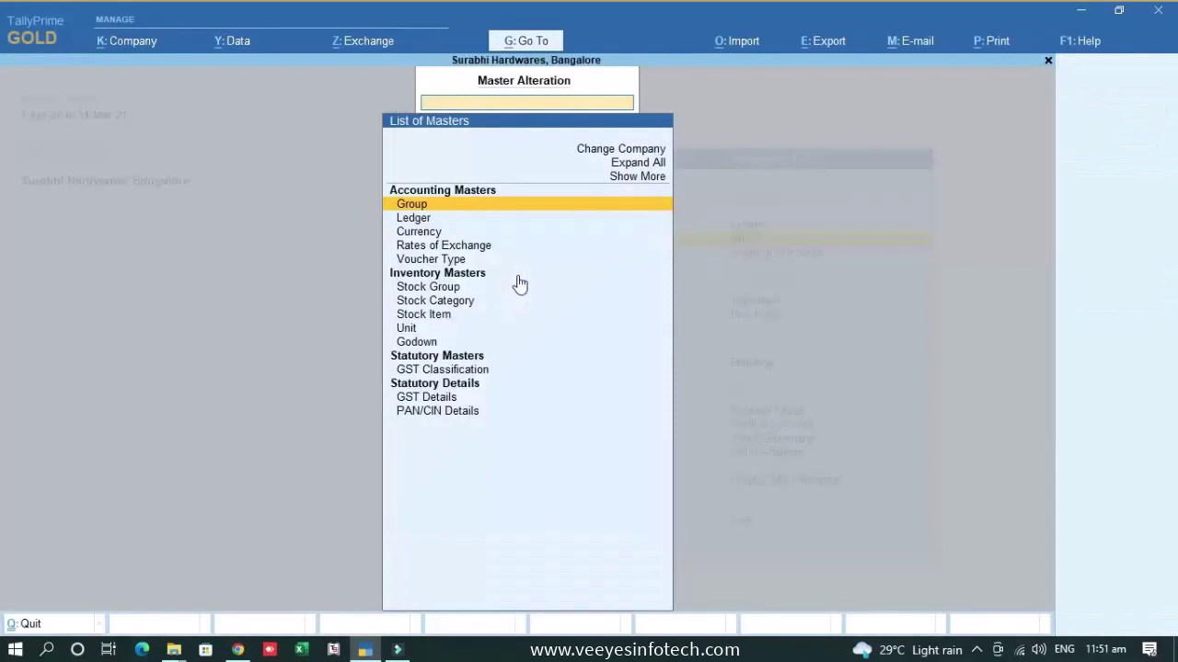
key("Down")
key("Down")
key("Down")
key("Down")
key("Return")
type("Sales")
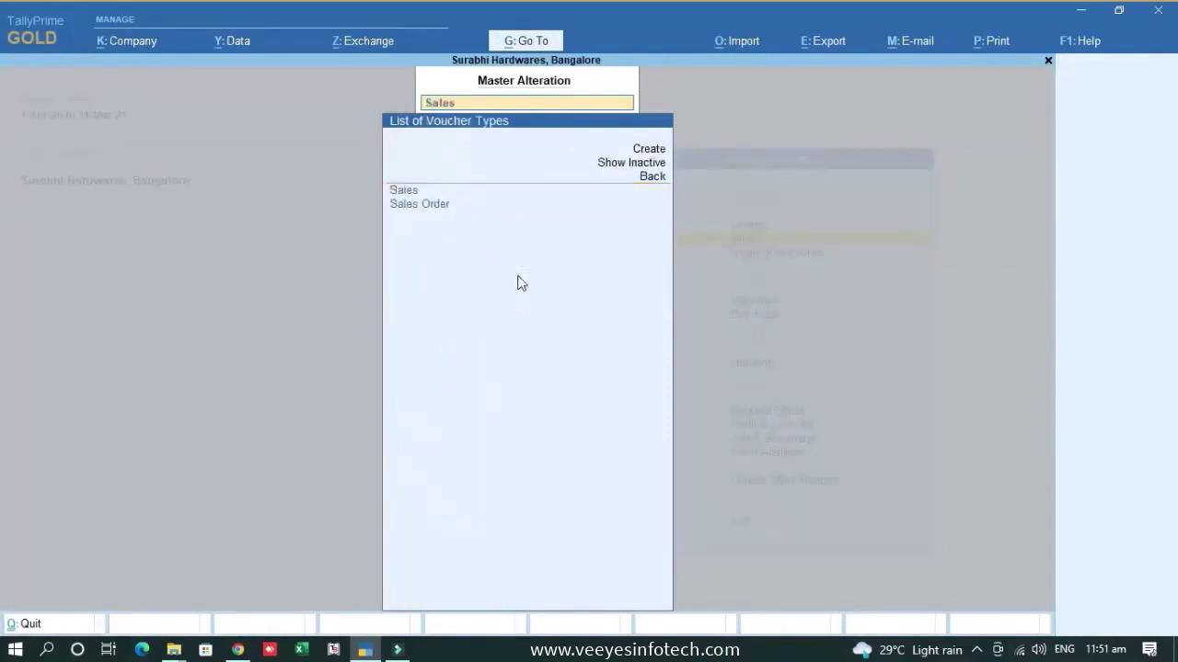
key("Return")
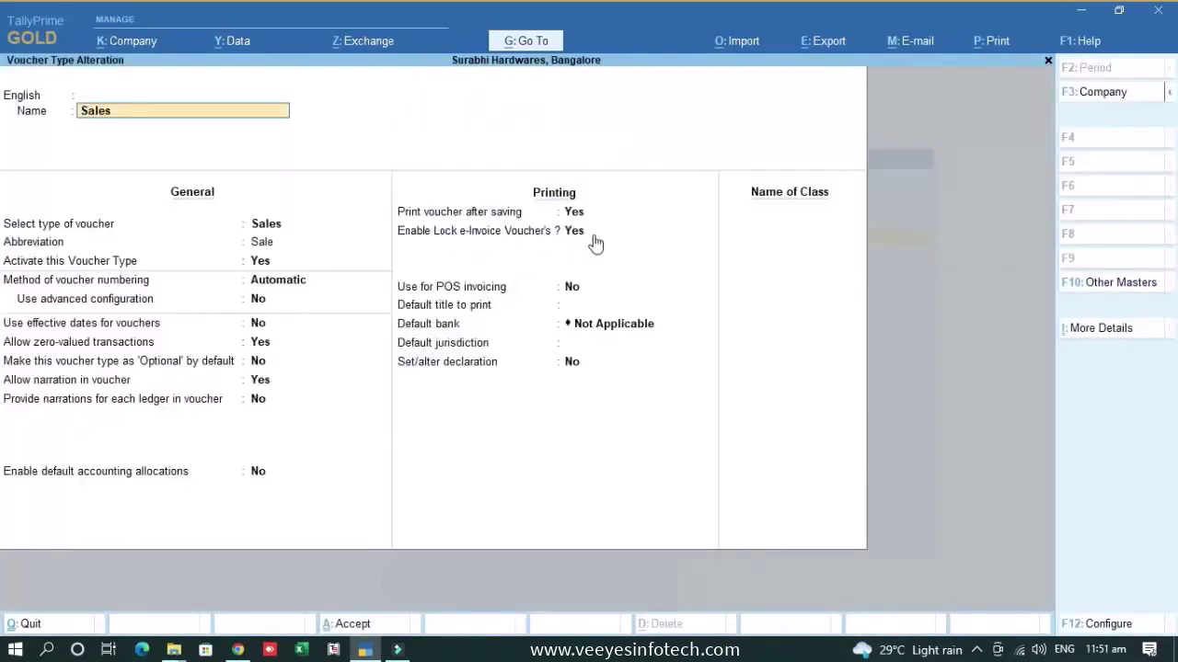
key("BackSpace")
key("Escape")
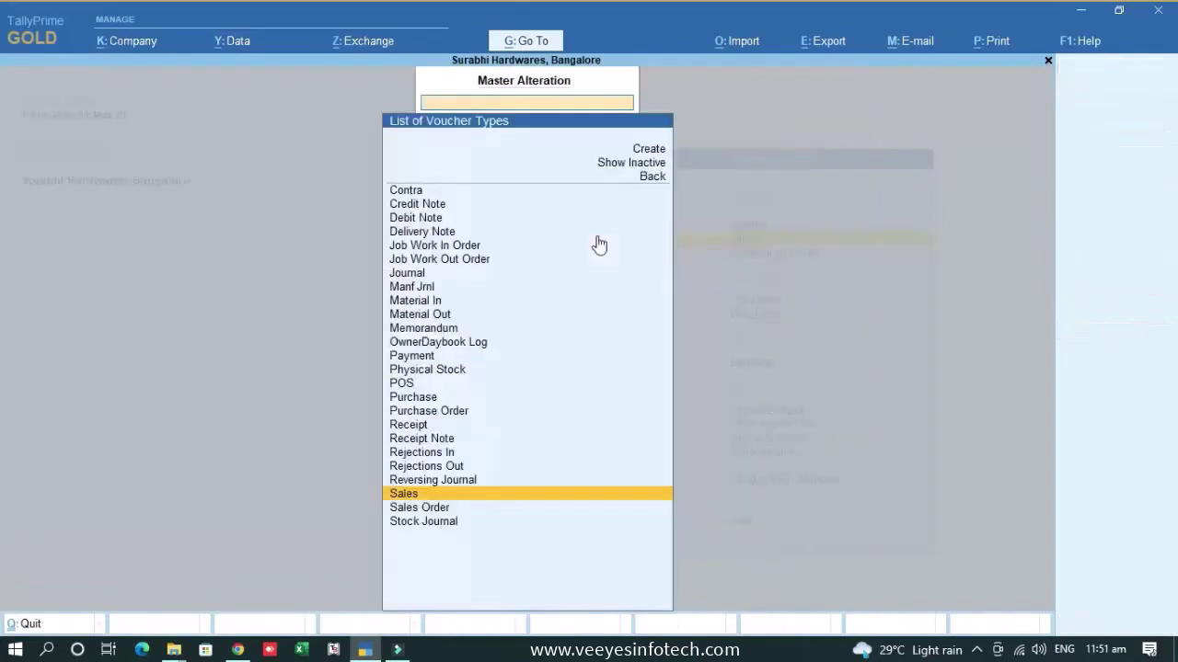
- Check the Credit Note voucher type's lock setting, then return to the Gateway of Tally
type("Cred")
key("Return")
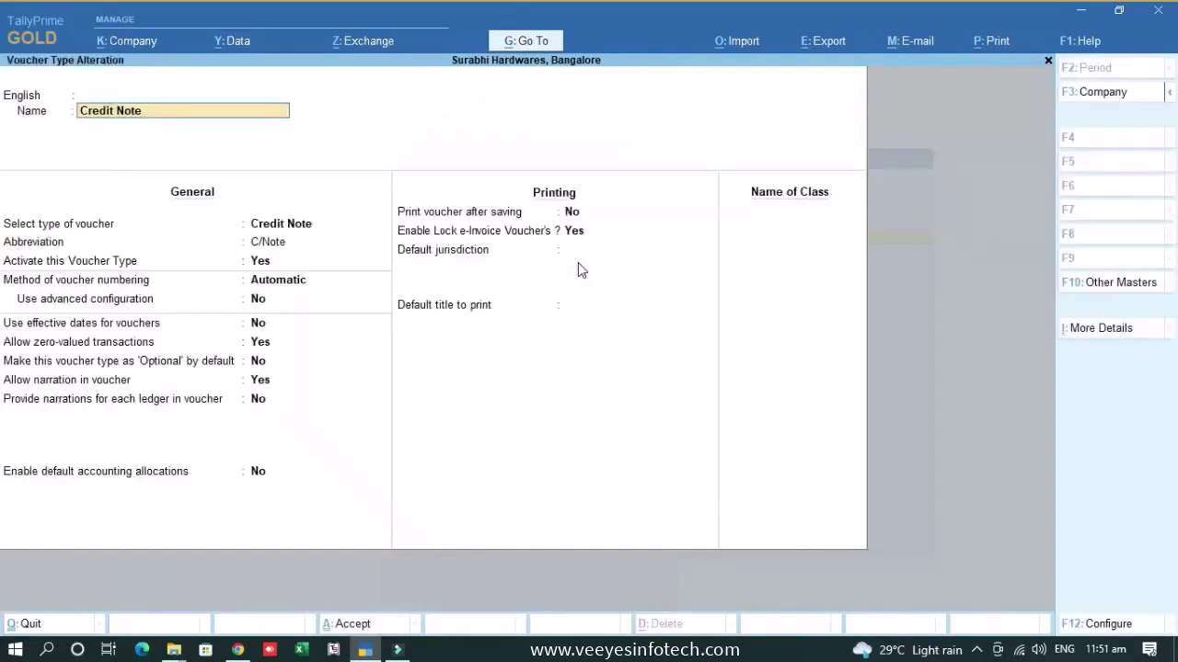
key("BackSpace")
key("Escape")
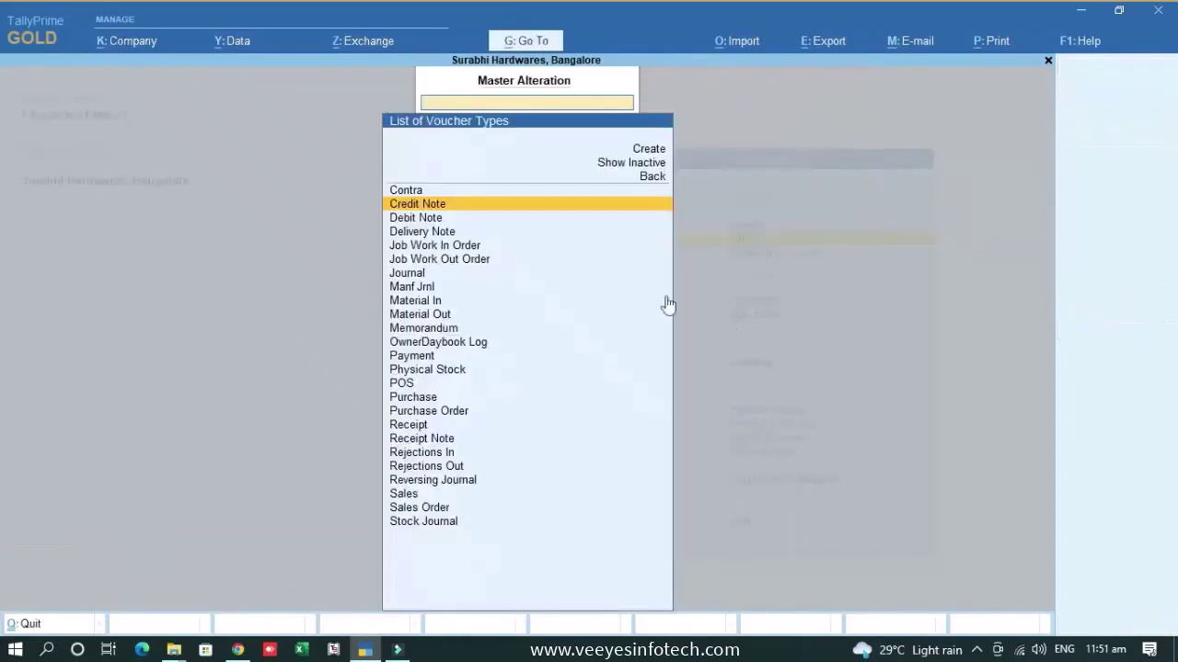
key("Escape")
key("Escape")
- Change user and log in as the non-admin user with its username and password
left_click(138, 41)
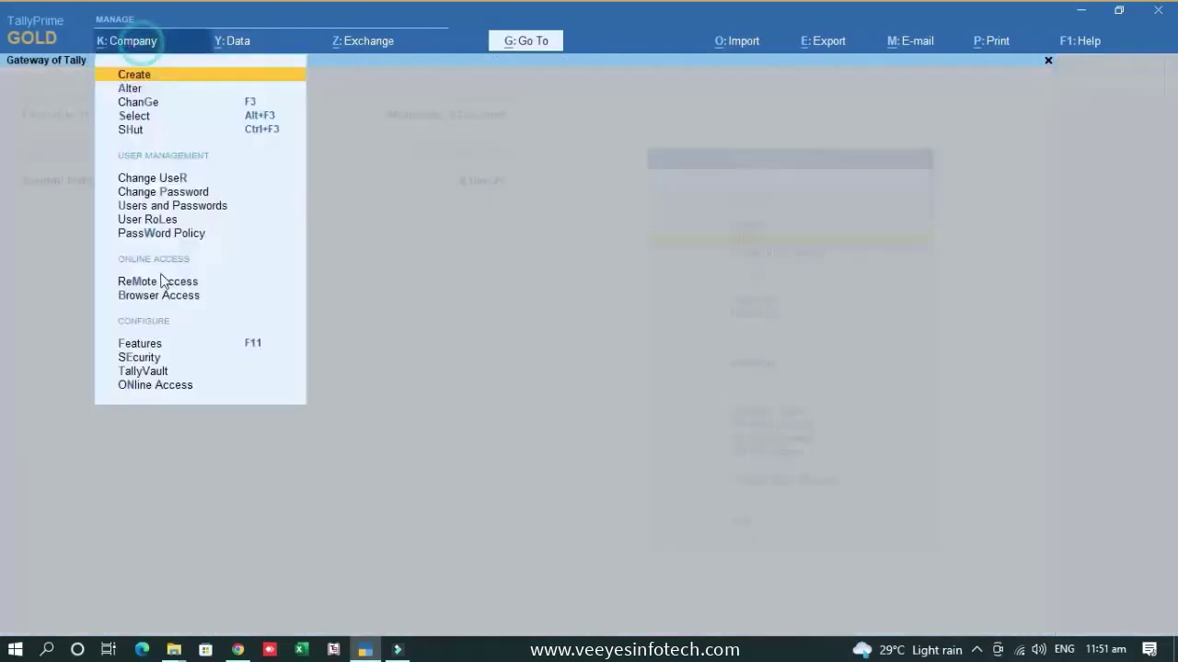
left_click(148, 181)
key("Up")
key("Return")
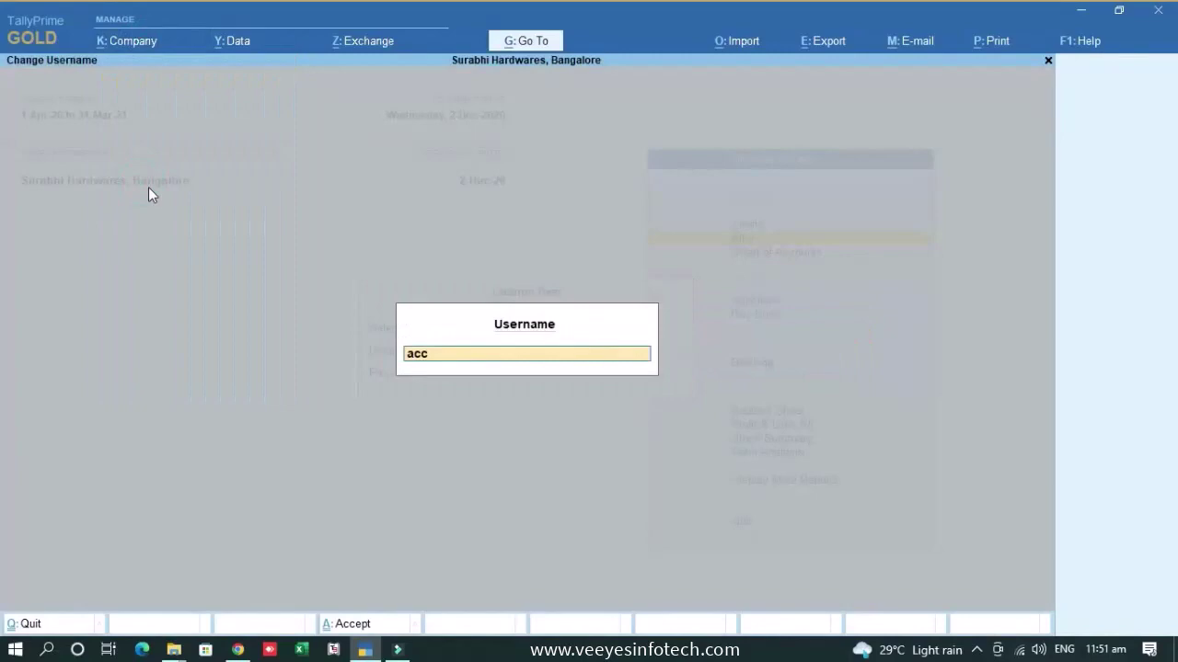
key("Return")
key("Return")
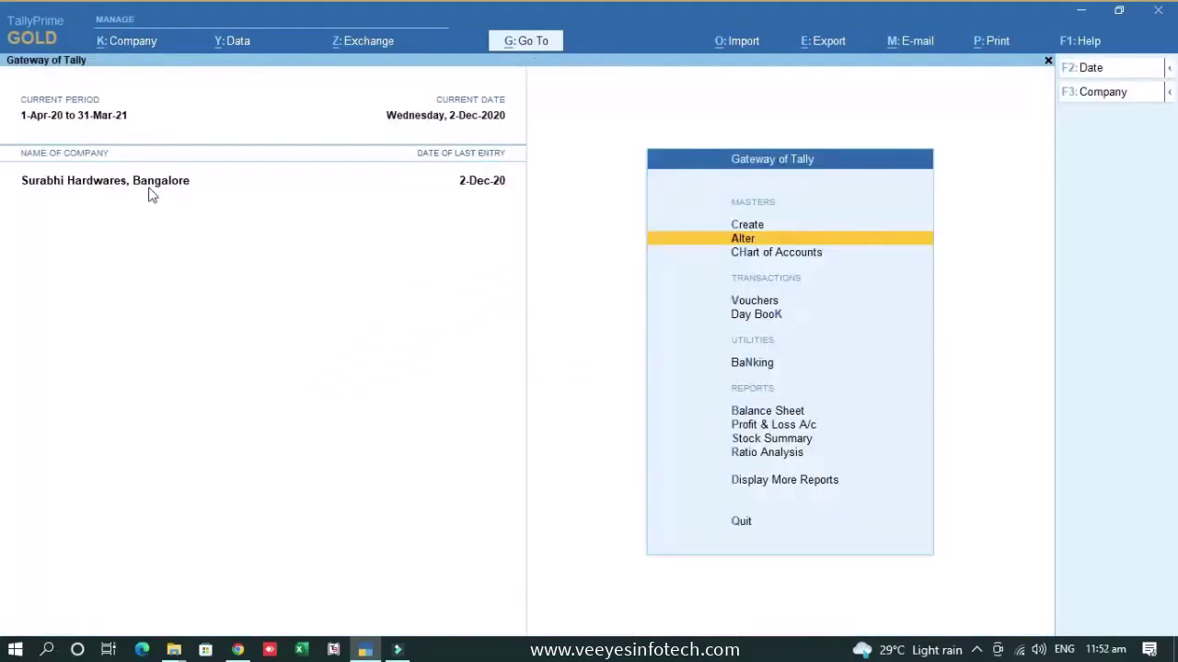
- Open the e-Invoice report and list vouchers with IRN generated from the e-Invoice system
left_click(514, 48)
type("ei")
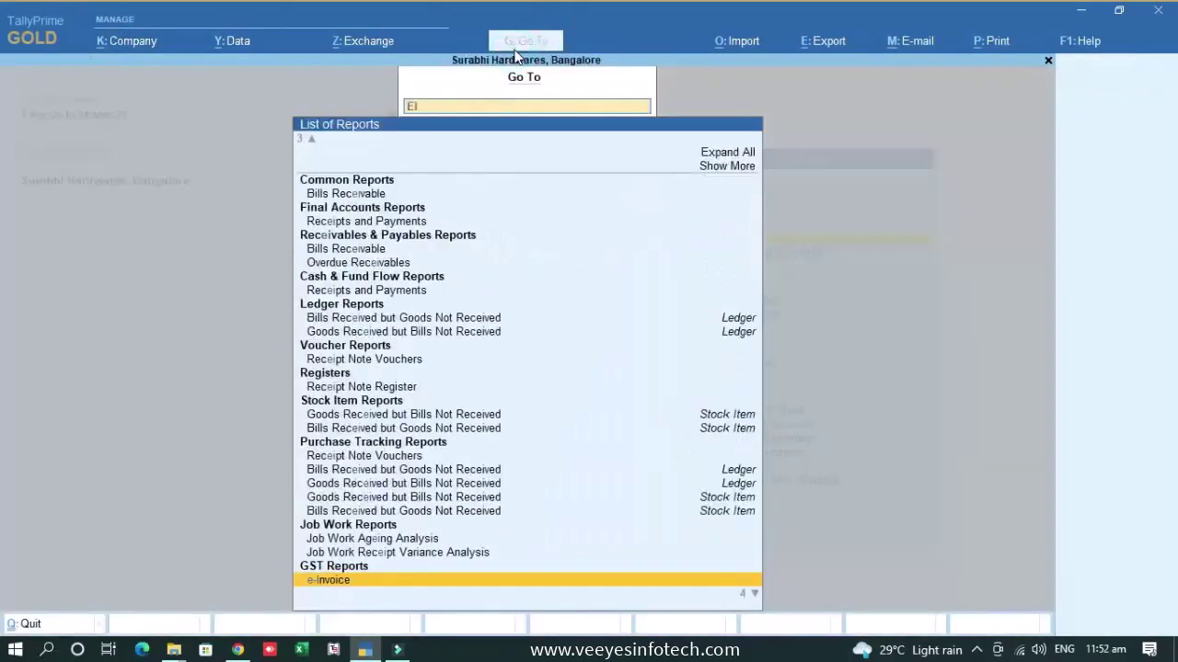
key("BackSpace")
key("BackSpace")
type("e-invoi")
key("Return")
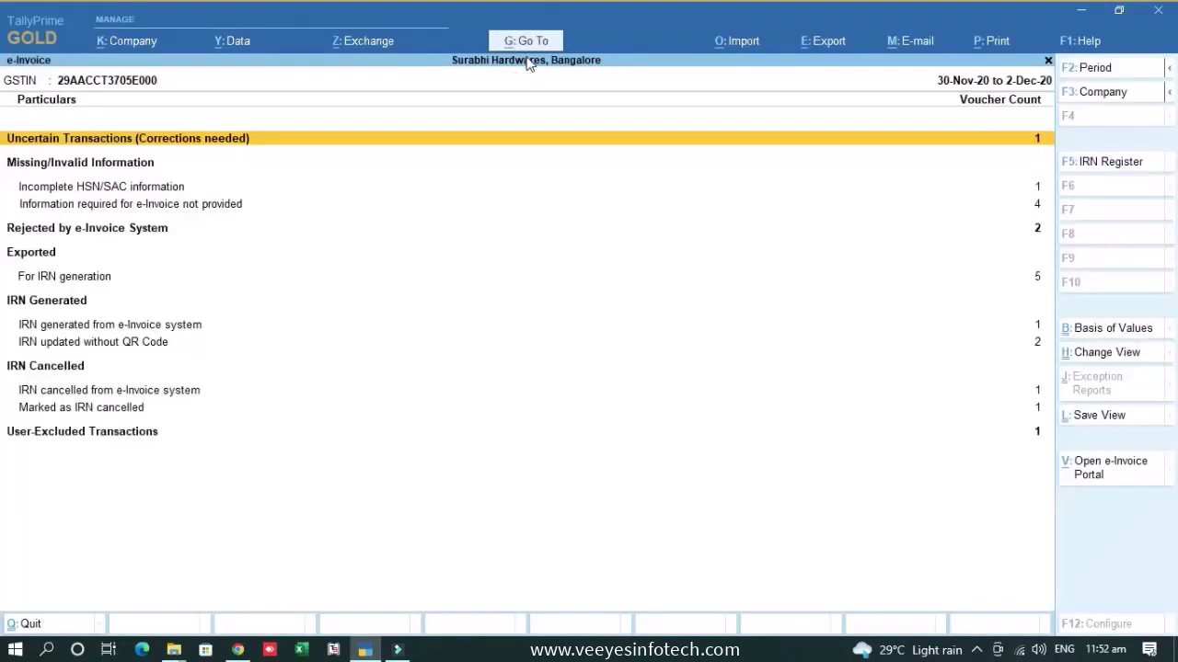
key("Down")
key("Down")
key("Down")
key("Down")
key("Down")
key("Down")
key("Up")
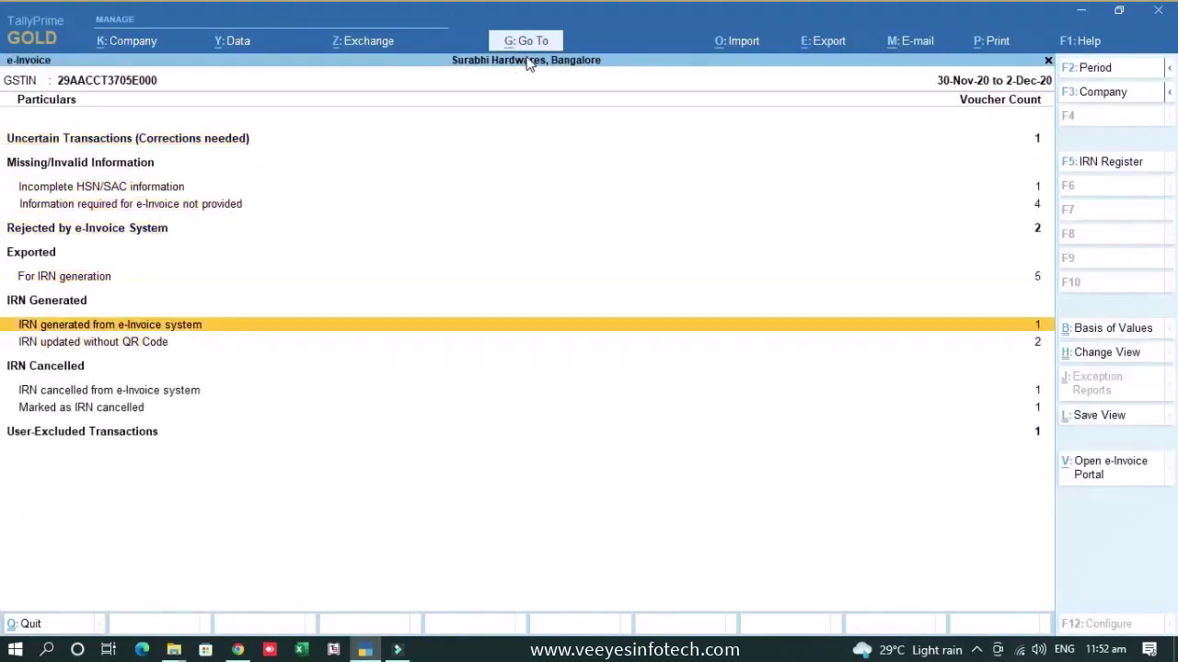
key("Return")
- Open sales voucher 30 and try saving it repeatedly, dismissing each 'No Alteration Can Be Done' error
key("Return")
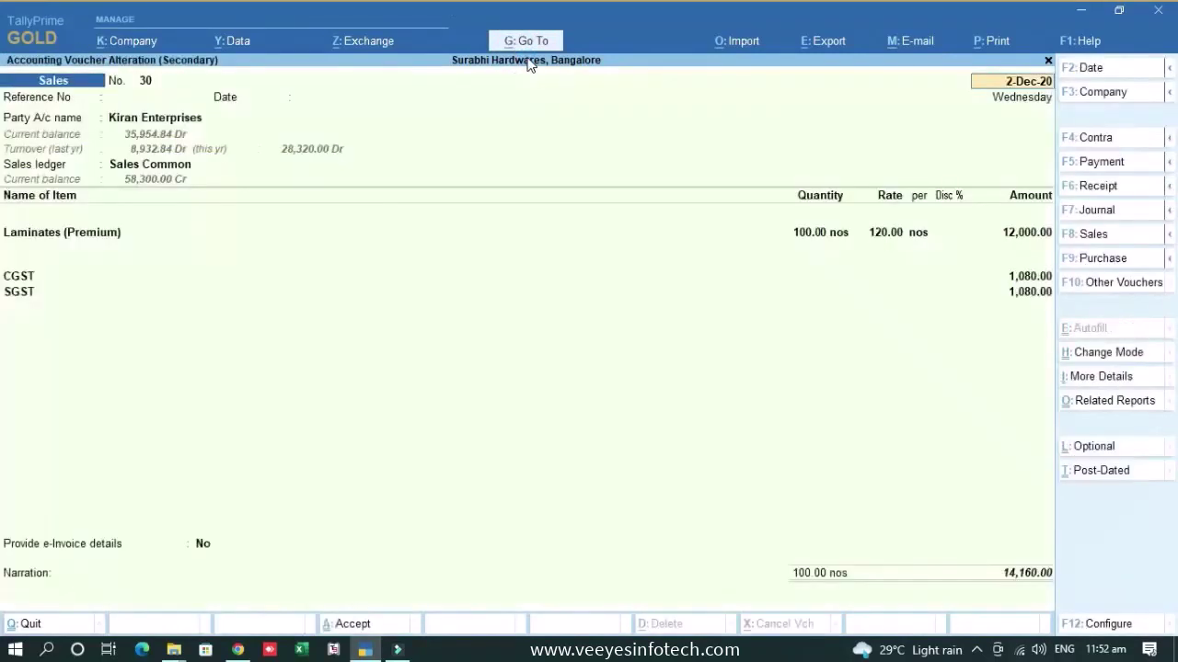
key("Return")
key("Return")
key("Return")
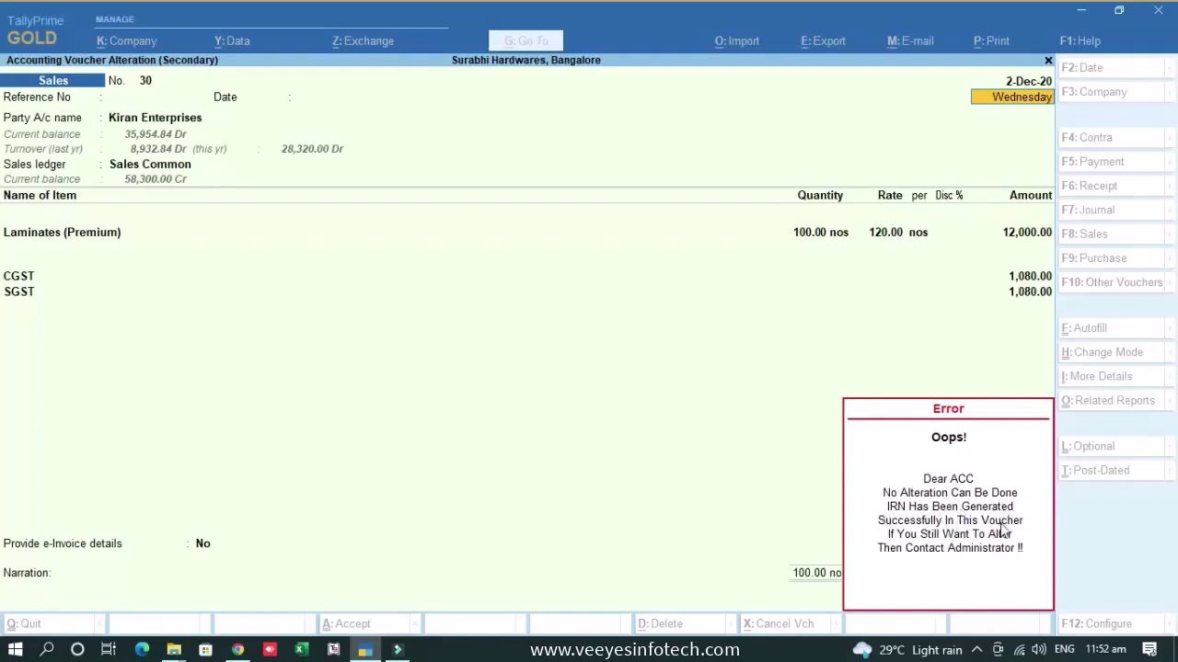
left_click(1002, 530)
key("ctrl+a")
left_click(787, 373)
key("ctrl+a")
left_click(800, 385)
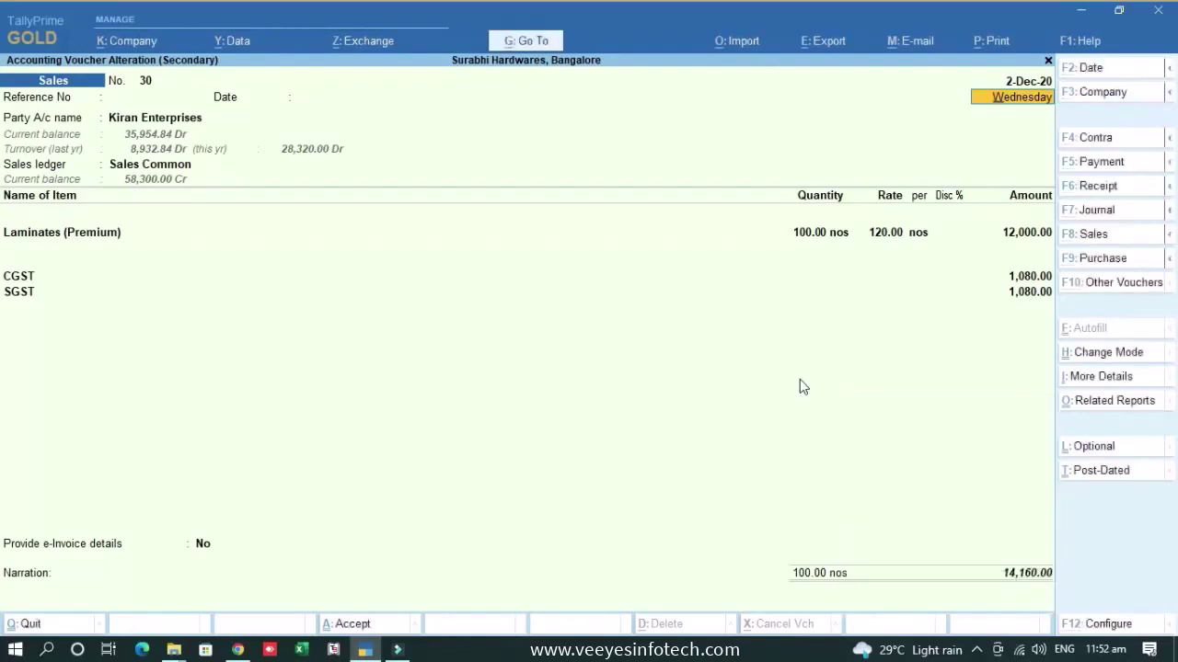
key("ctrl+a")
left_click(1079, 458)
- Try marking voucher 30 as Optional and reopening it, with the alteration still refused
left_click(1093, 451)
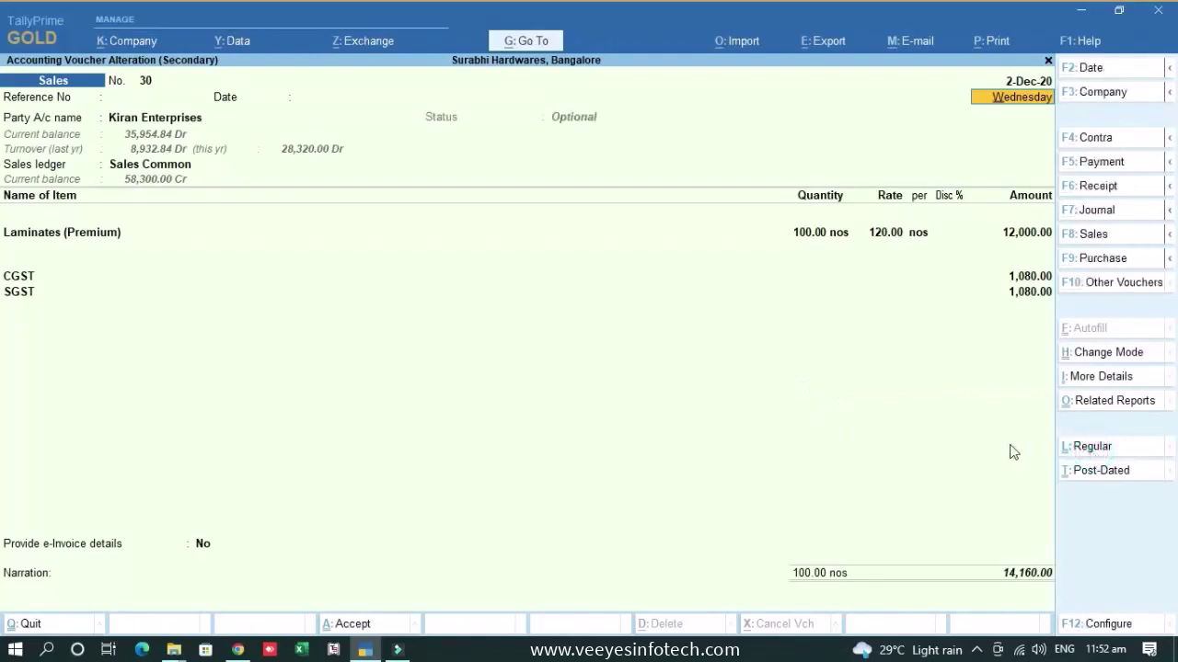
key("ctrl+a")
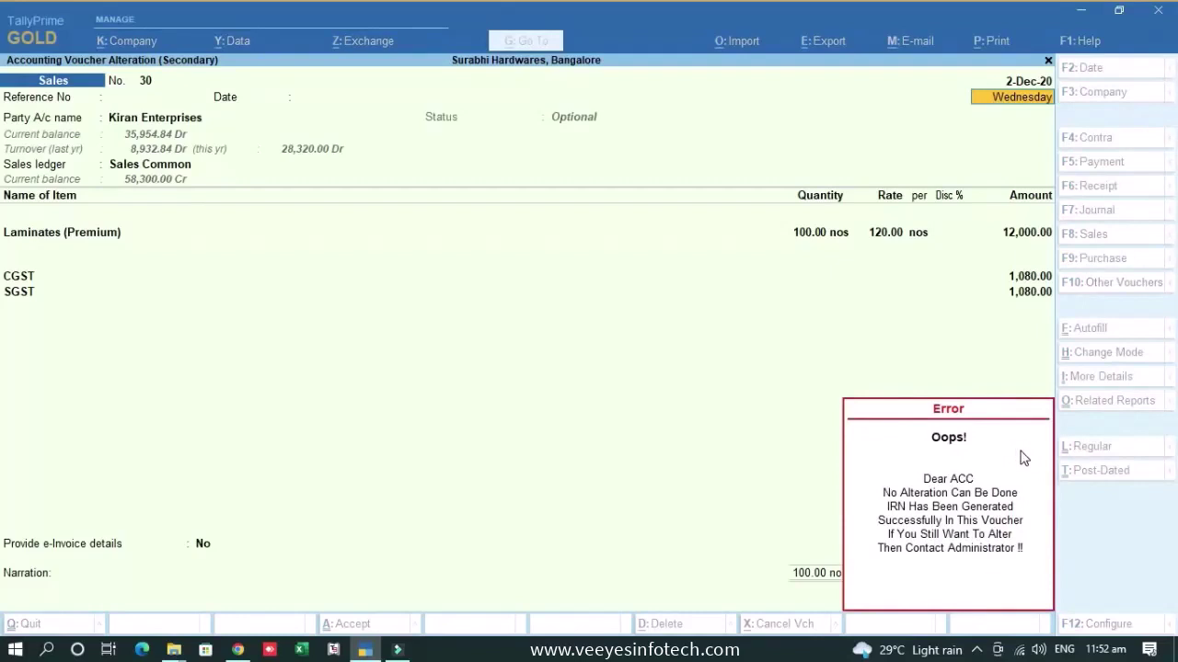
key("Escape")
key("Escape")
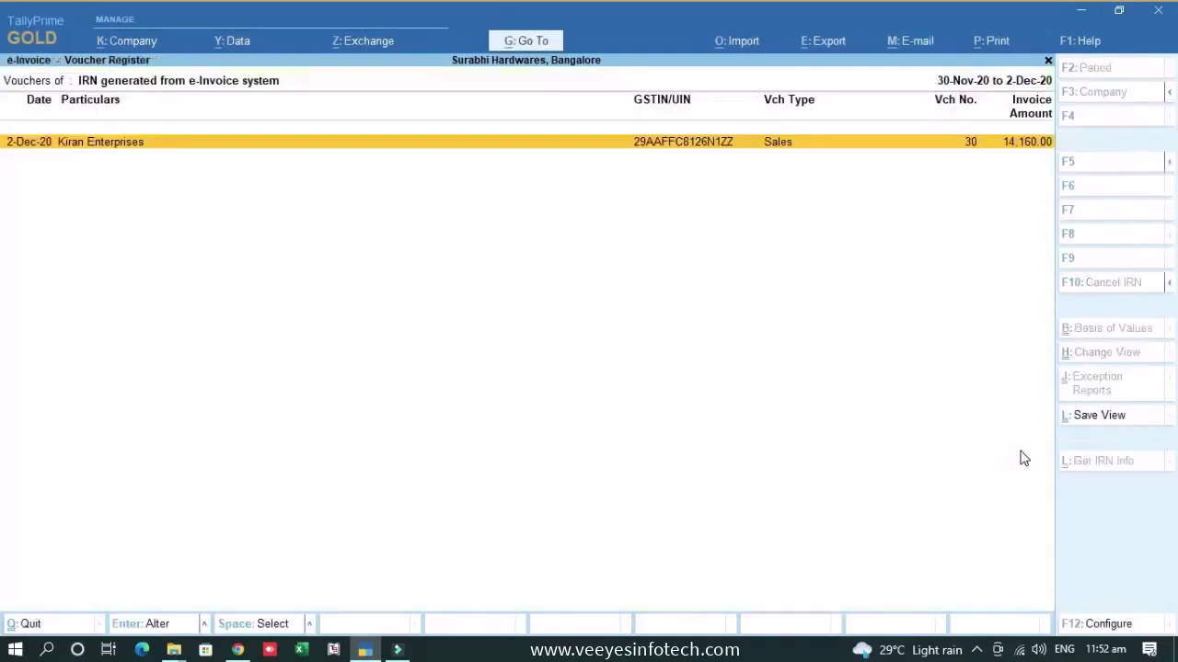
key("Return")
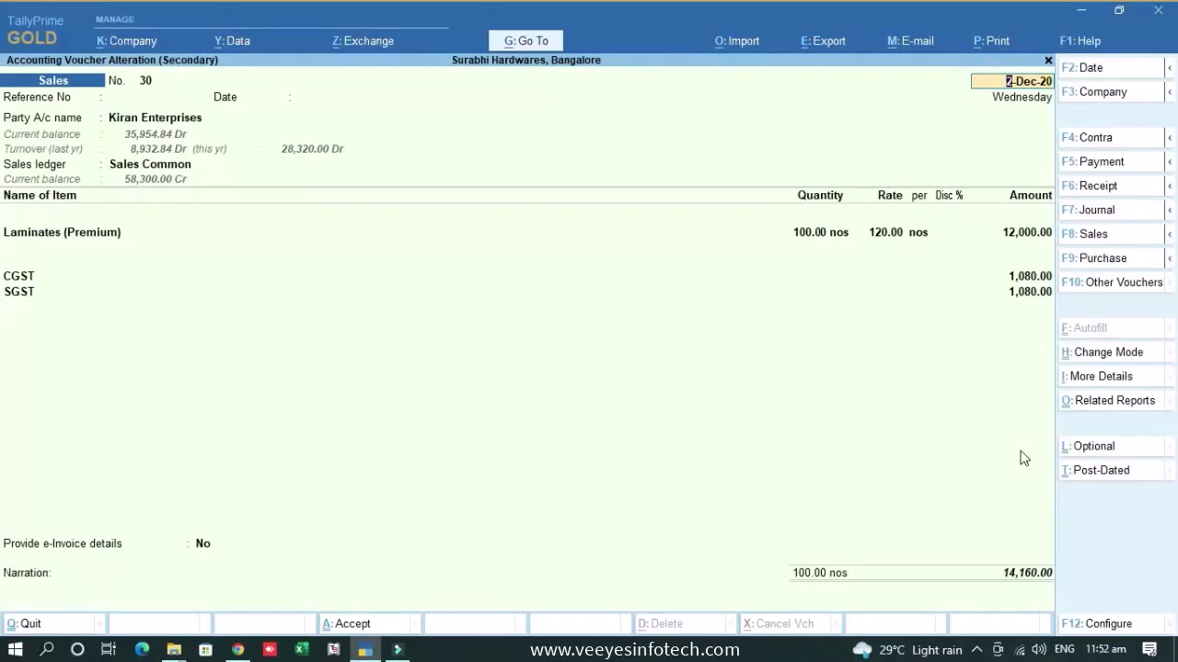
key("Return")
key("Return")
key("Return")
key("Return")
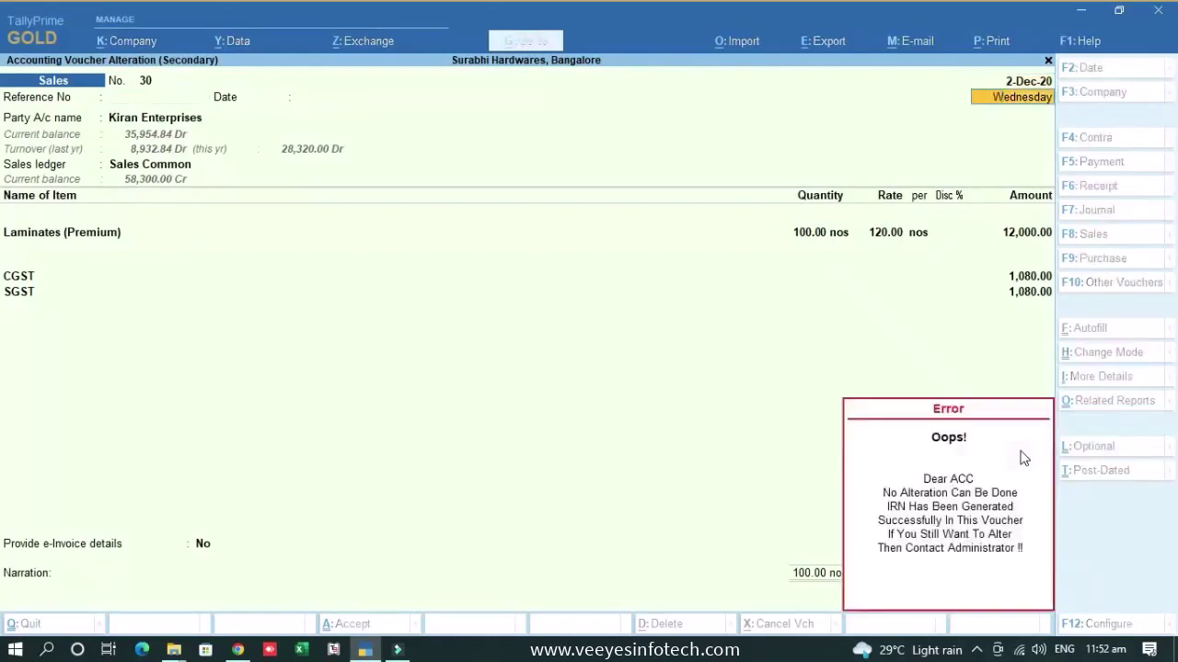
- Dismiss the lock error and choose Alter Master from Go To
key("Return")
key("alt+g")
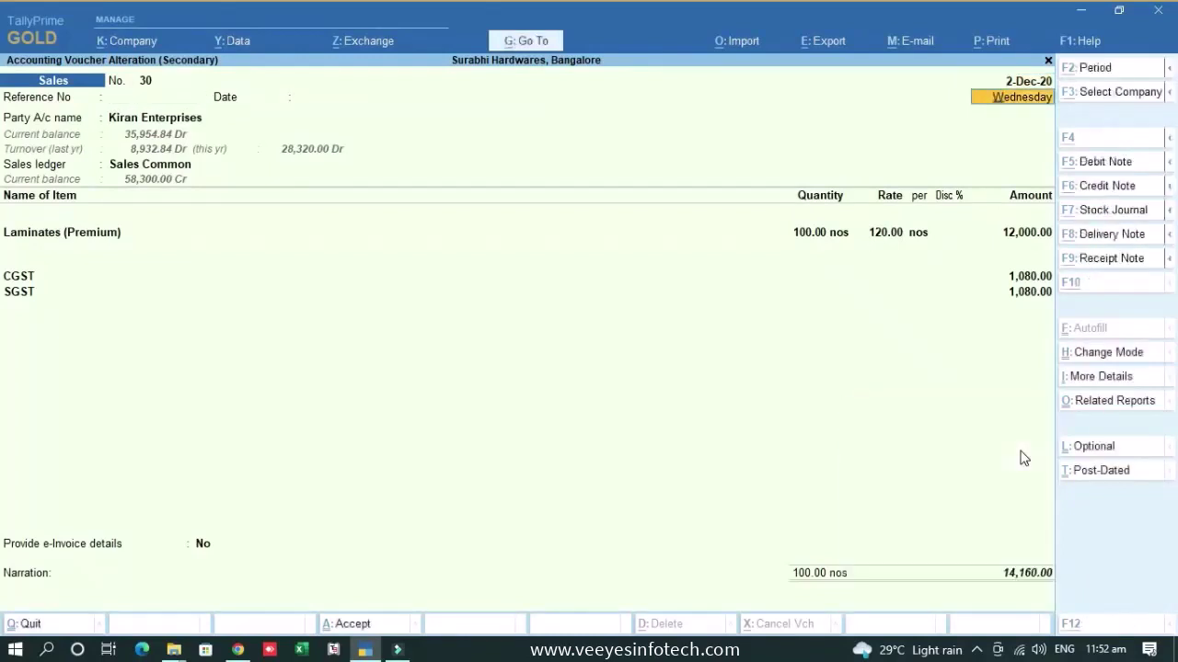
key("Up")
key("Up")
key("Up")
- Open the Kiran Enterprises ledger, review its PAN, registration type and GSTIN fields, then quit without saving
key("Return")
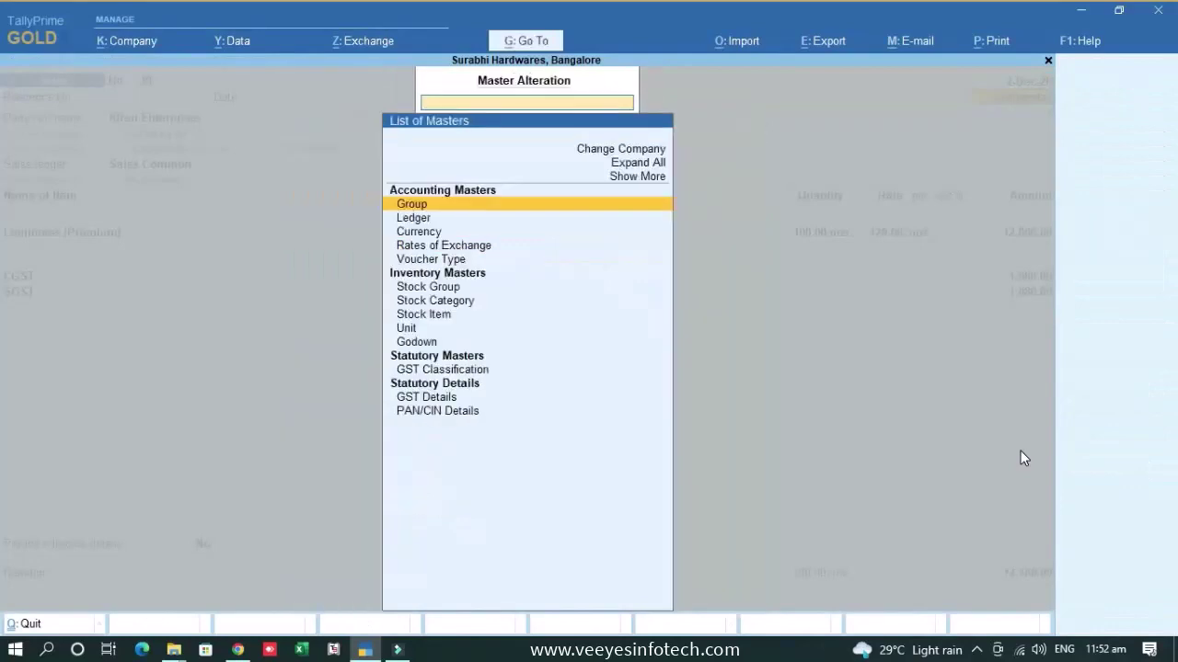
type("Kiran")
key("Return")
key("Return")
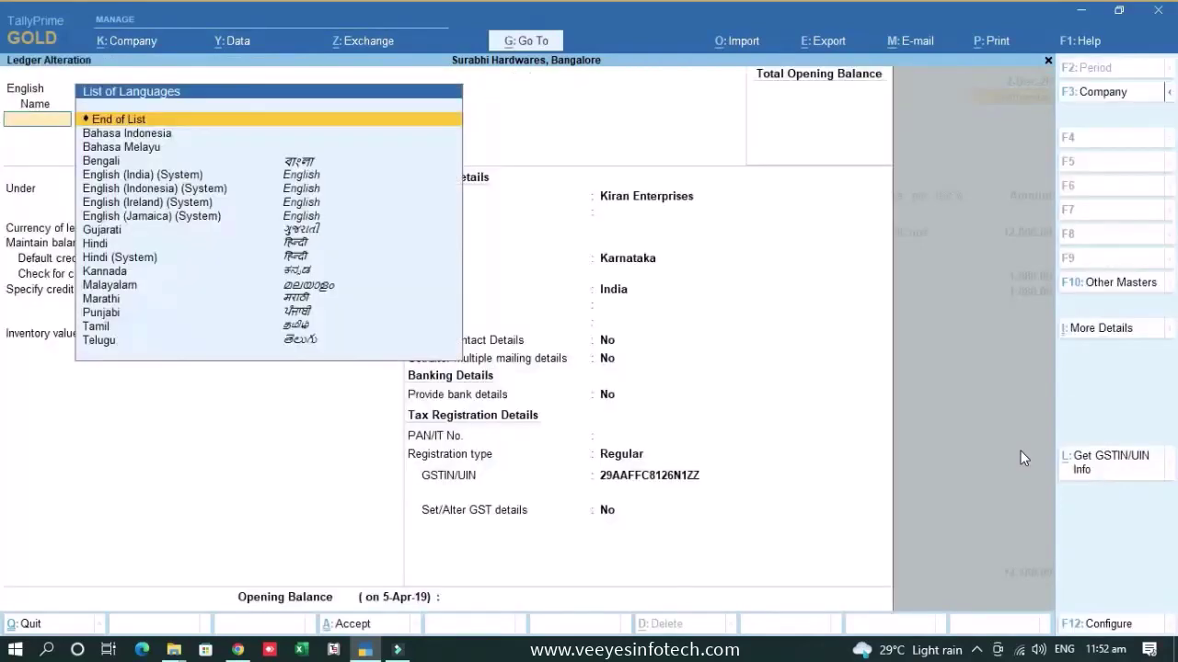
key("Return")
key("Return")
key("Return")
key("Return")
key("Return")
key("Return")
key("Return")
key("Return")
key("Return")
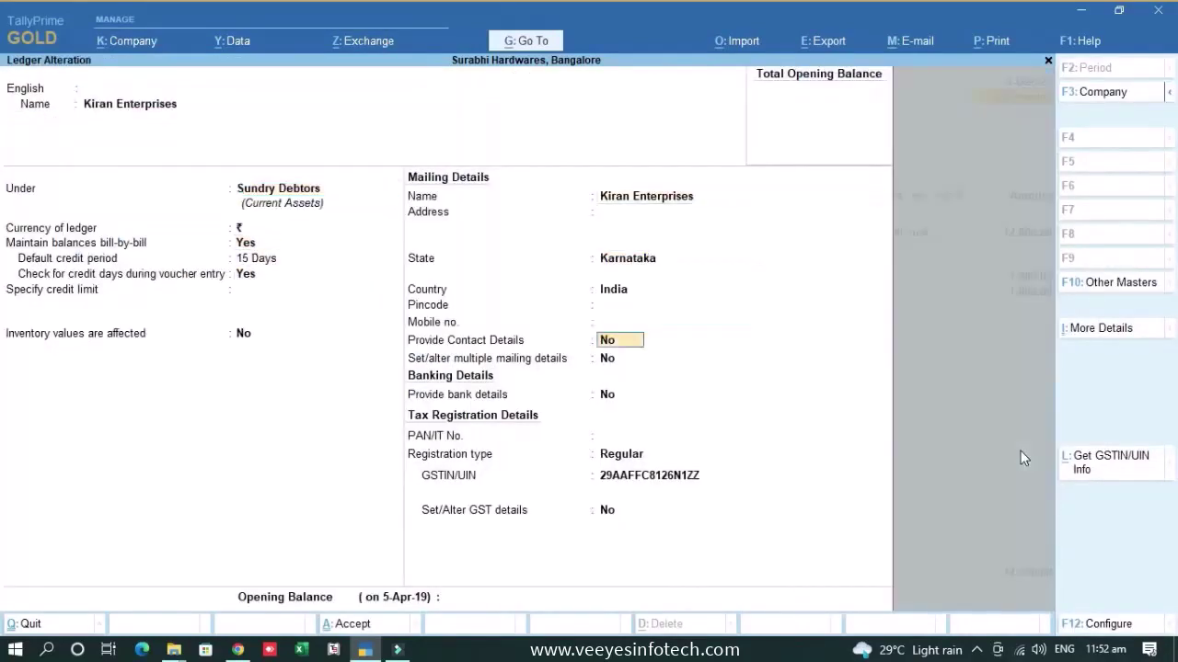
key("Return")
key("Return")
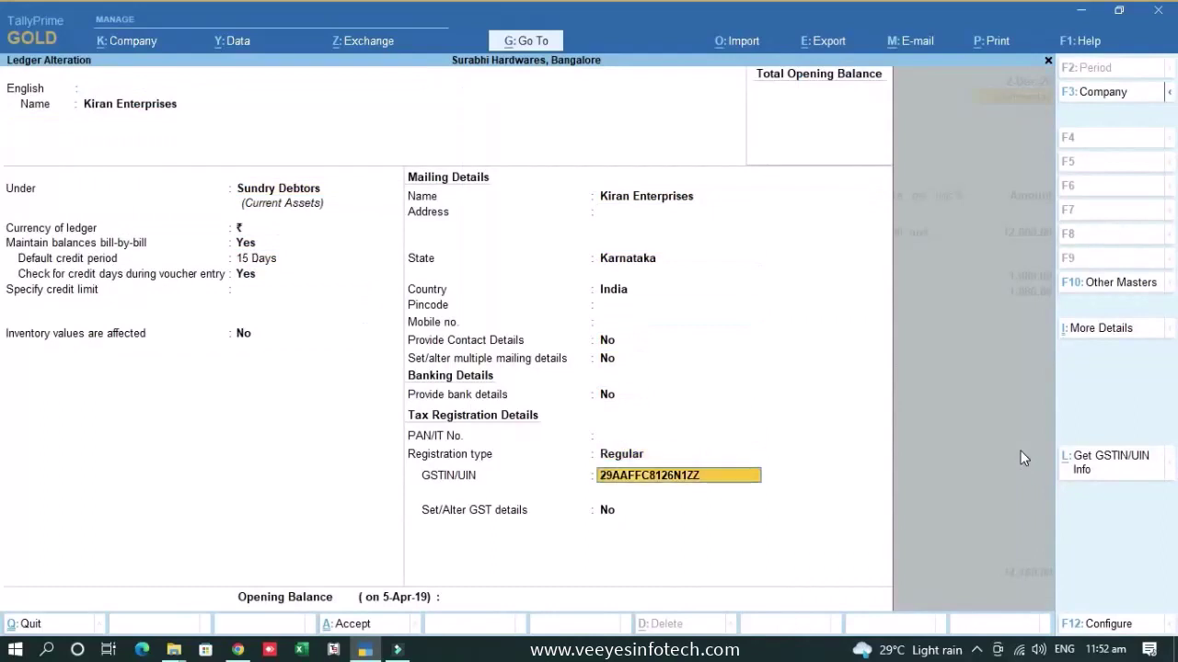
key("BackSpace")
key("Return")
key("BackSpace")
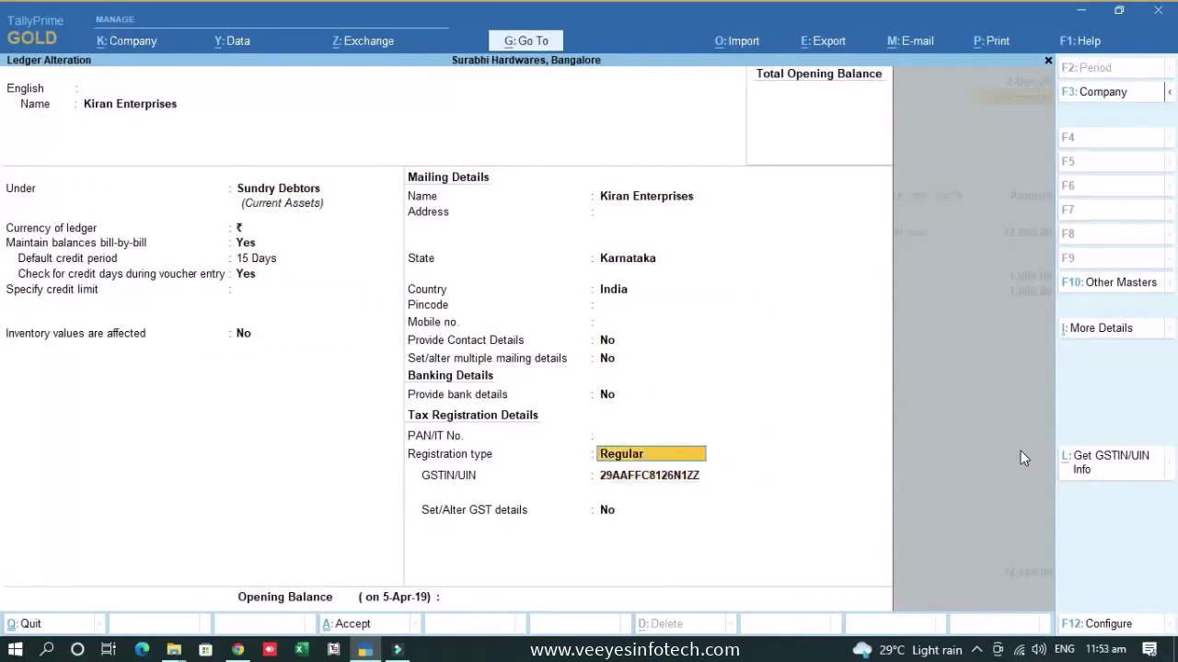
key("Return")
key("BackSpace")
key("Return")
key("BackSpace")
key("Return")
key("BackSpace")
key("Escape")
- Confirm leaving the ledger, then open the Sales Common ledger through Go To > Alter Master
key("y")
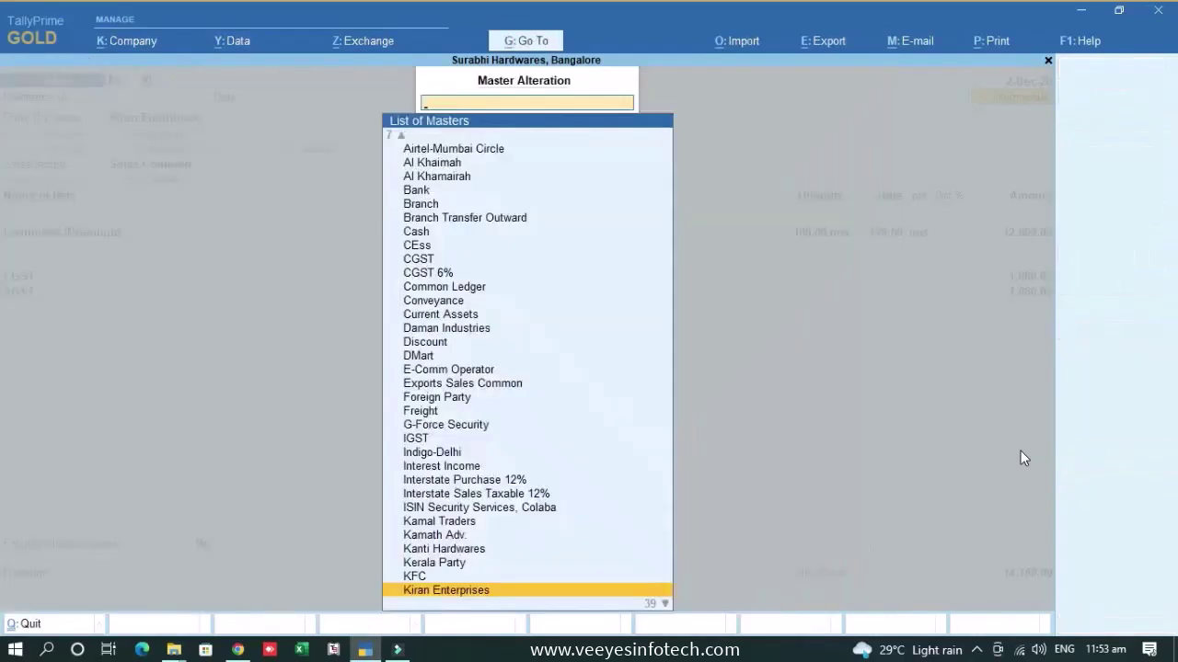
key("Escape")
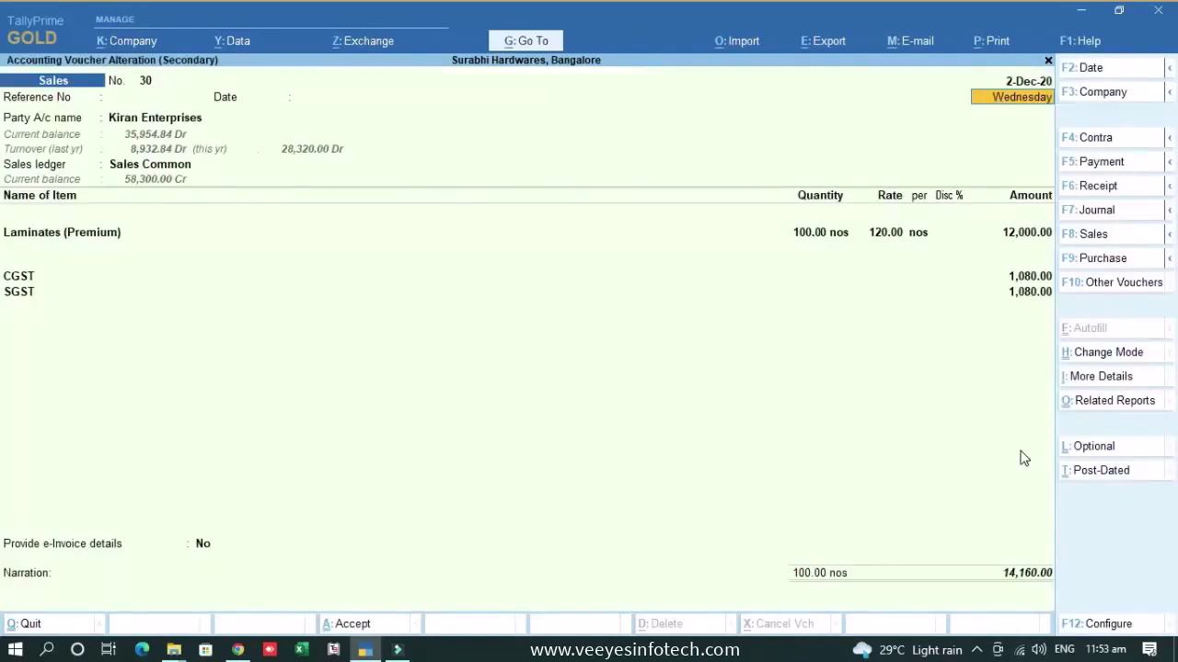
key("alt+g")
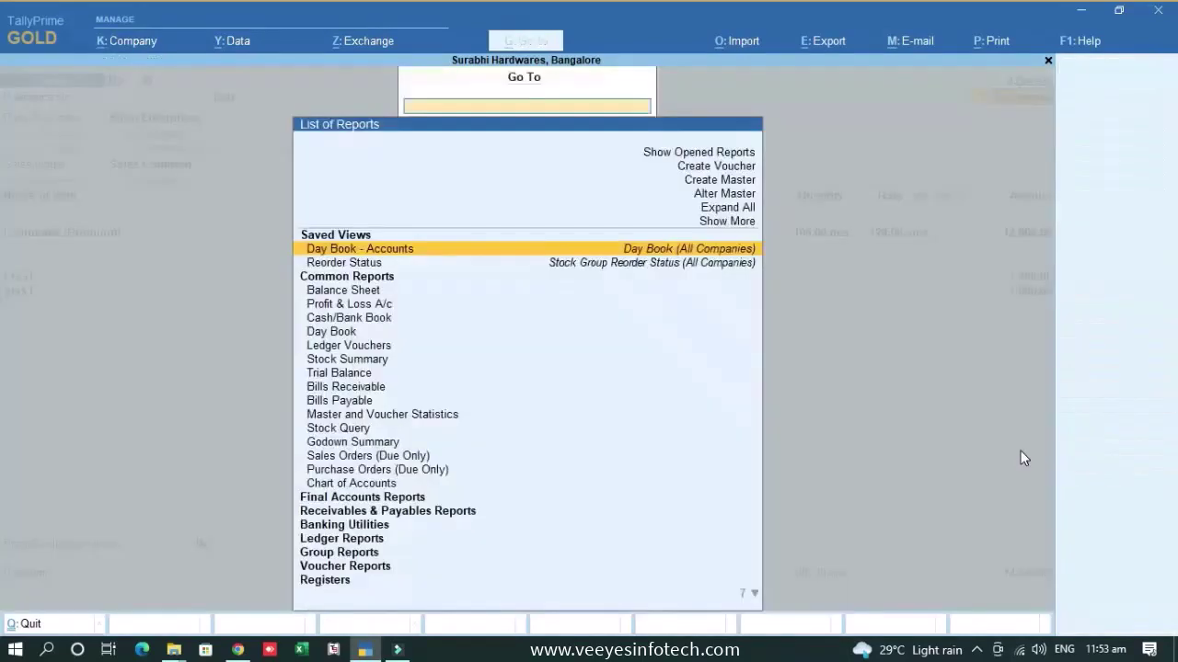
type("sale")
key("BackSpace")
key("BackSpace")
key("BackSpace")
key("BackSpace")
key("Up")
key("Up")
key("Up")
key("Return")
type("sale")
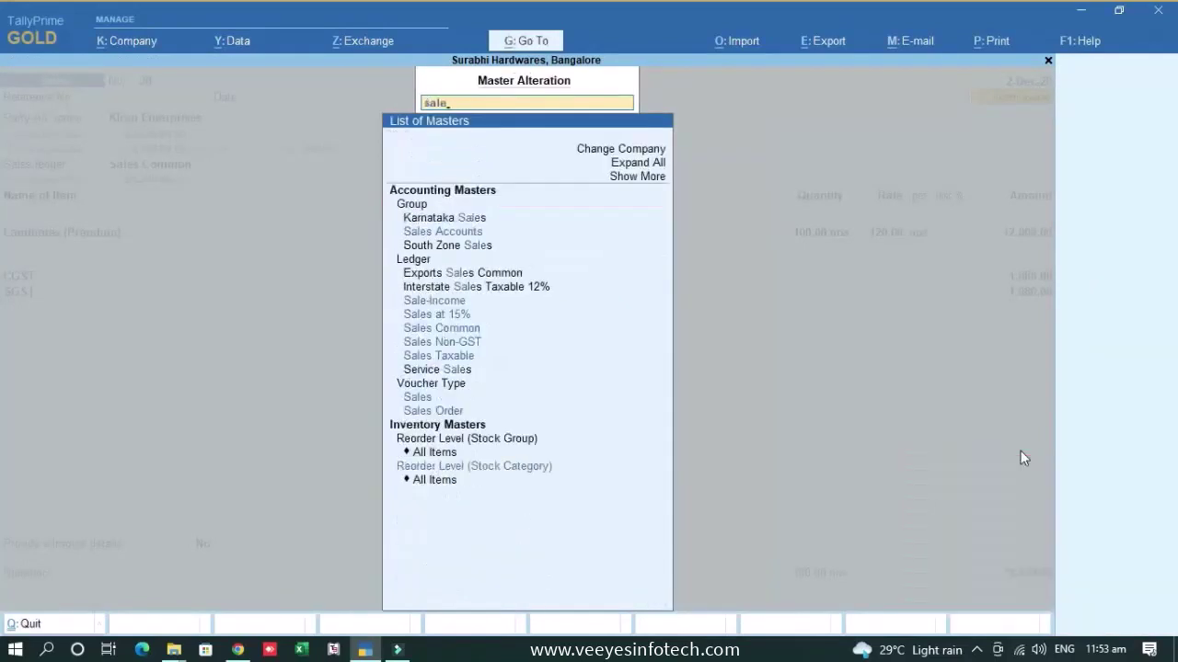
type("s co")
key("Return")
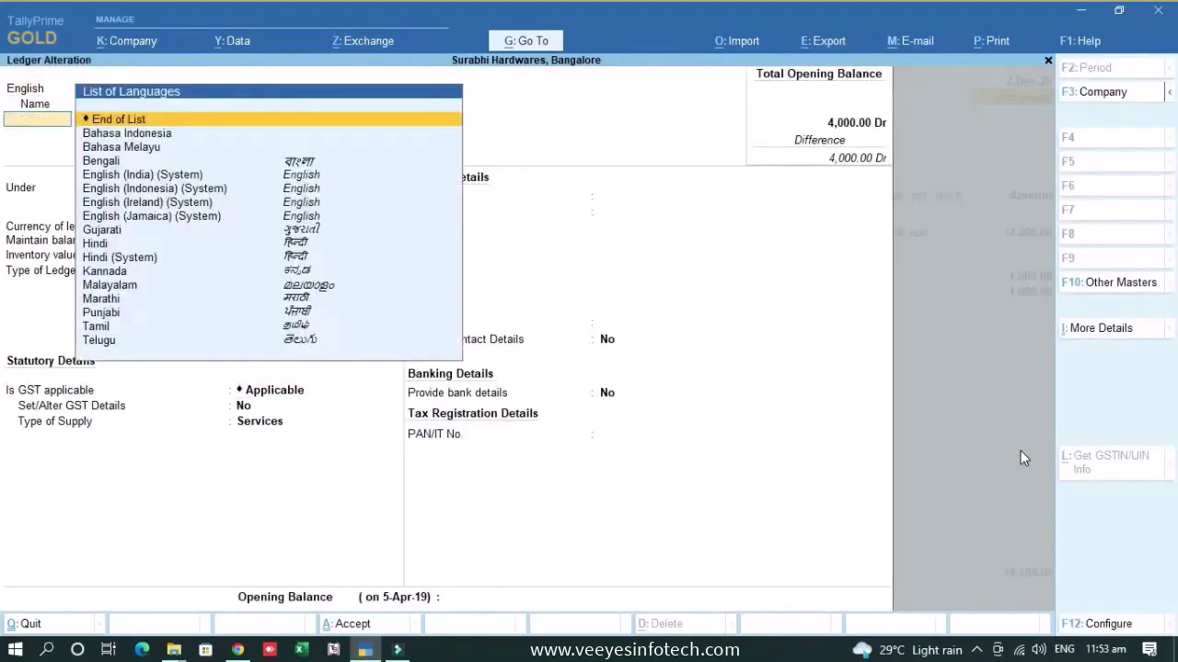
- Step through the Sales Common ledger keeping GST Applicable and Services supply, then accept it
key("Return")
key("Return")
key("Return")
key("Return")
key("Return")
key("Return")
key("Return")
key("Return")
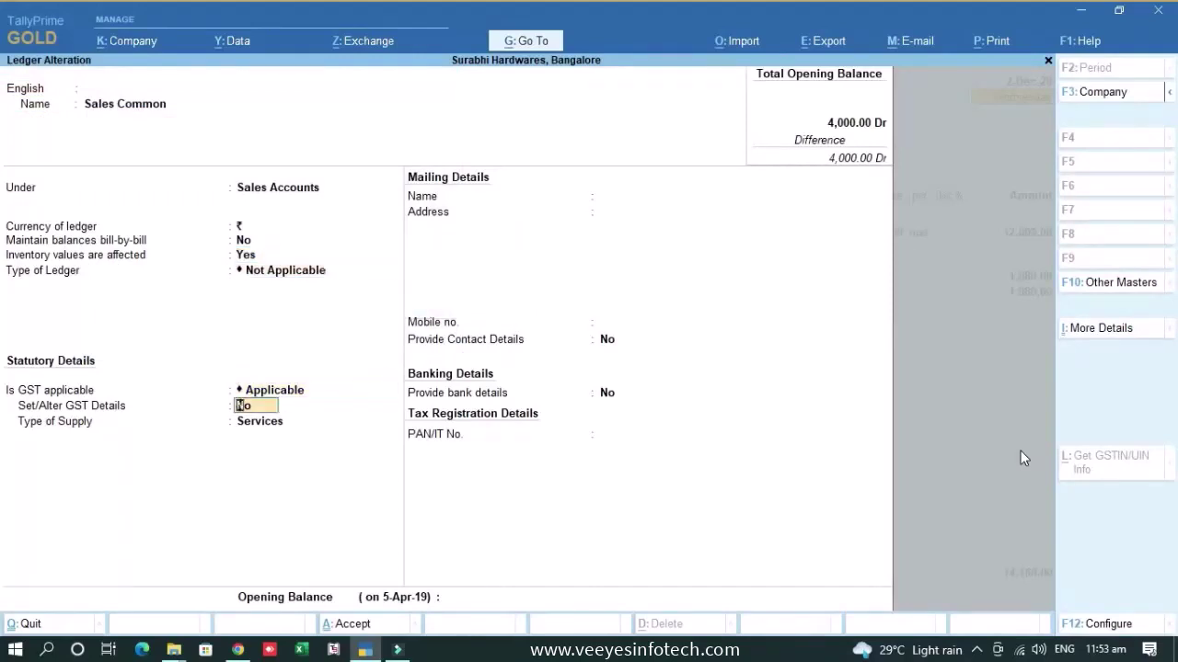
key("Up")
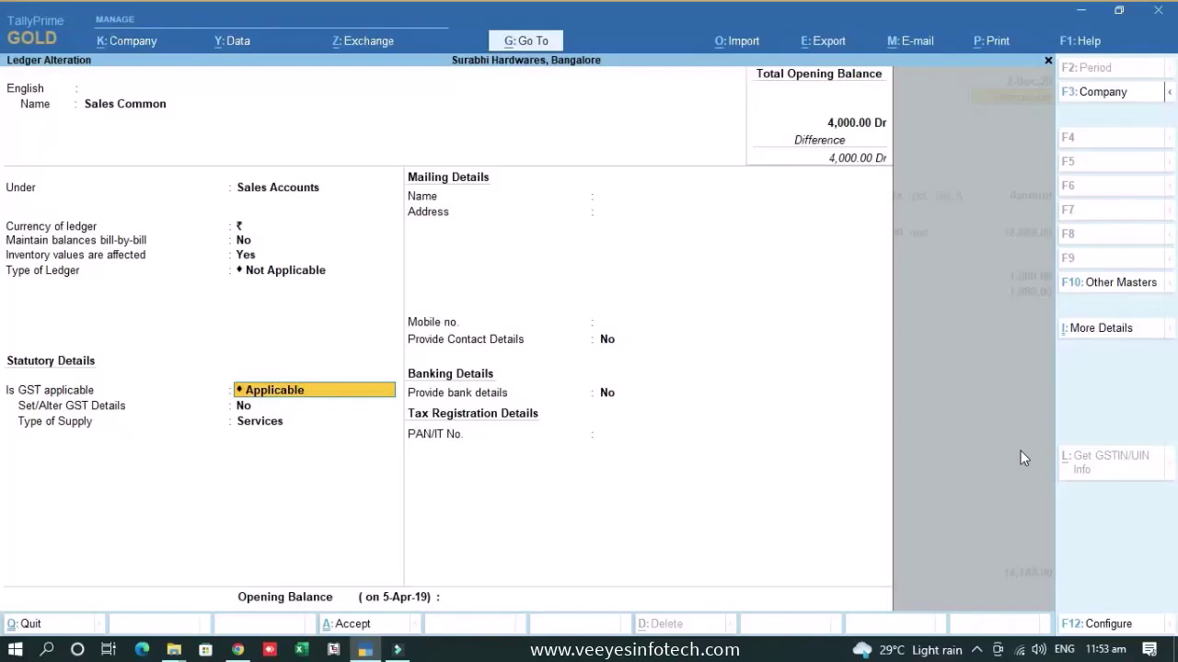
key("Down")
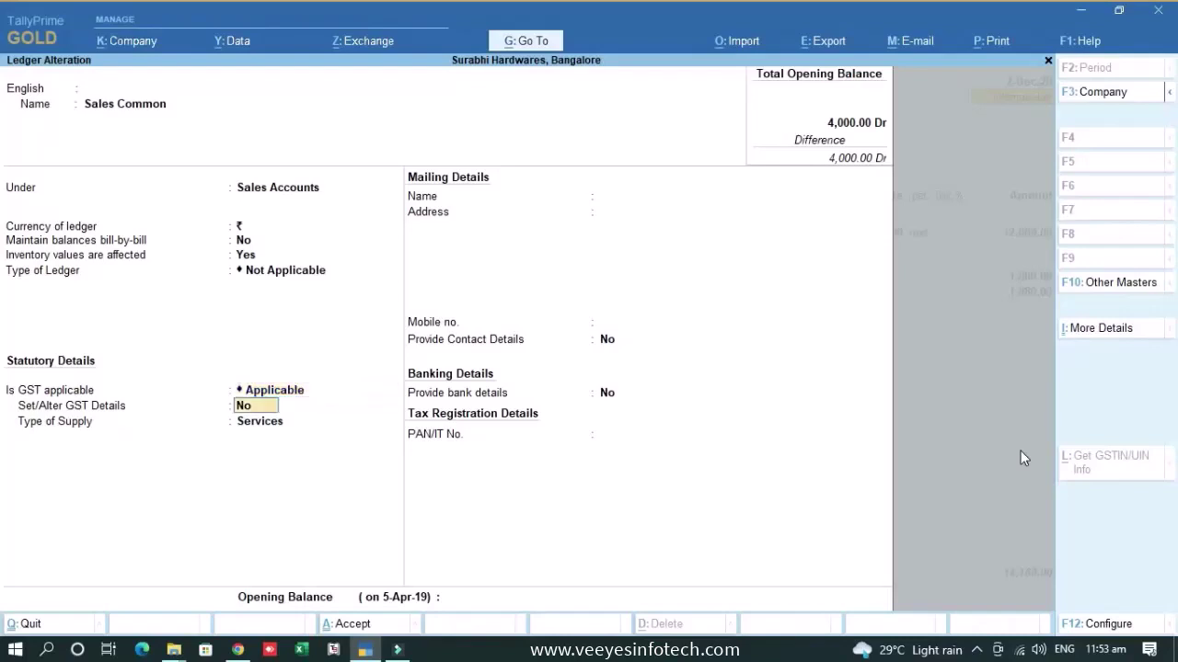
key("Down")
key("Up")
key("Up")
key("Up")
key("Up")
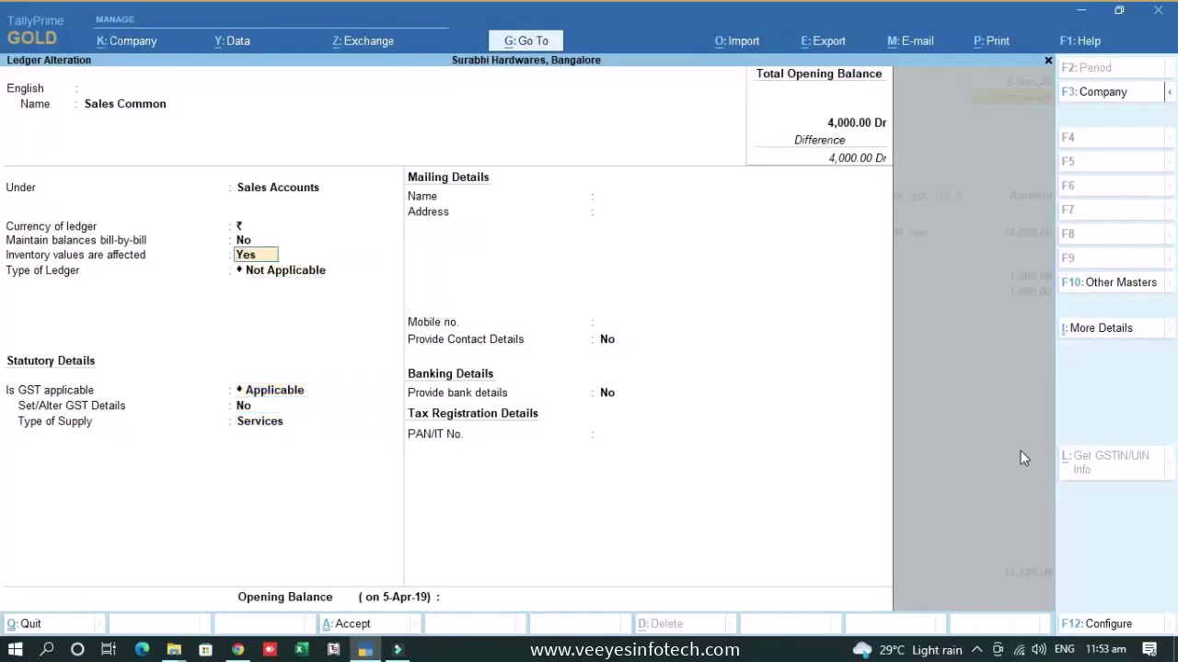
key("Up")
key("Up")
key("Up")
key("Up")
key("Down")
key("Up")
key("Up")
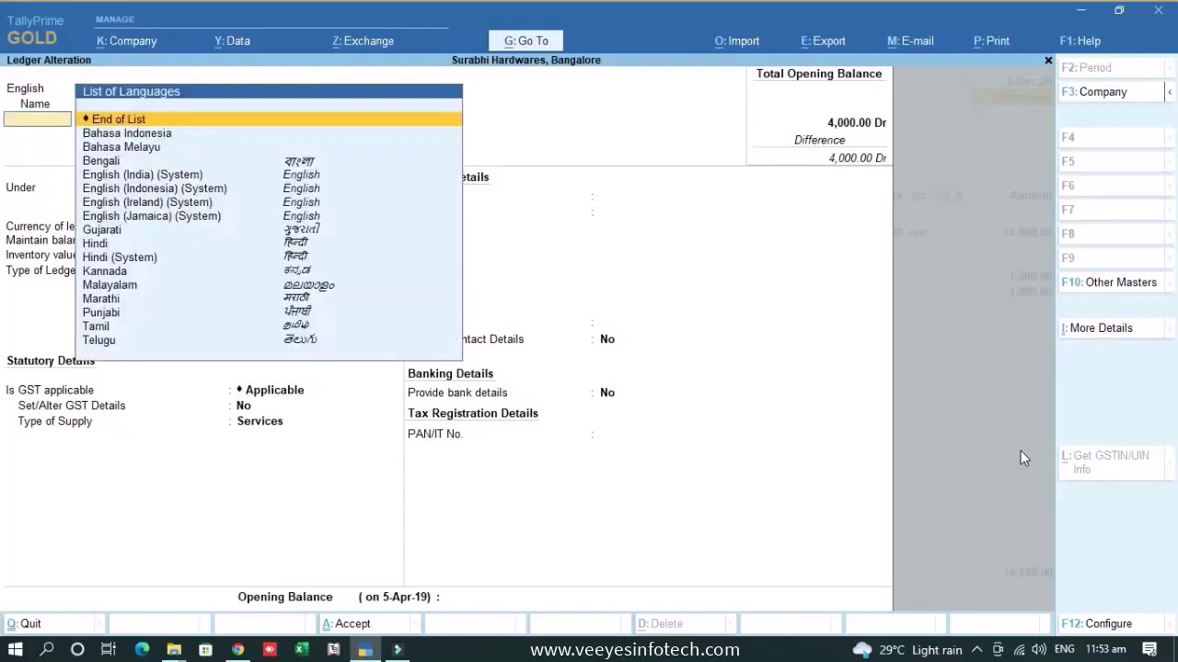
key("Down")
key("Down")
key("Down")
key("Down")
key("Down")
key("Down")
key("Down")
key("Return")
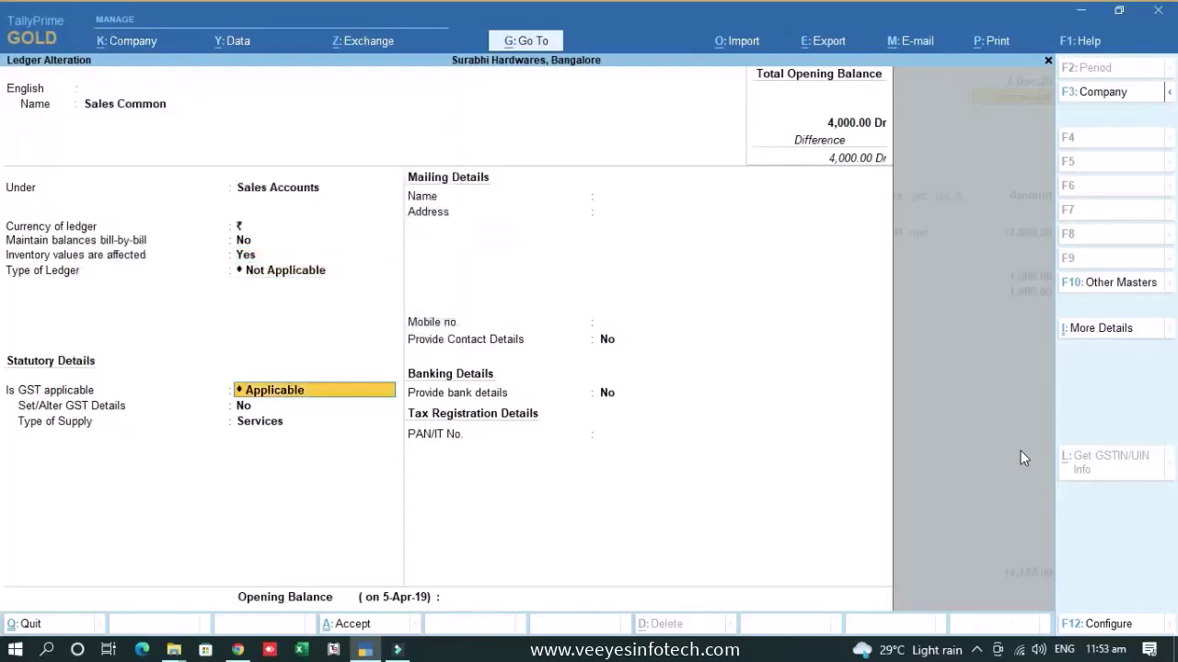
key("Down")
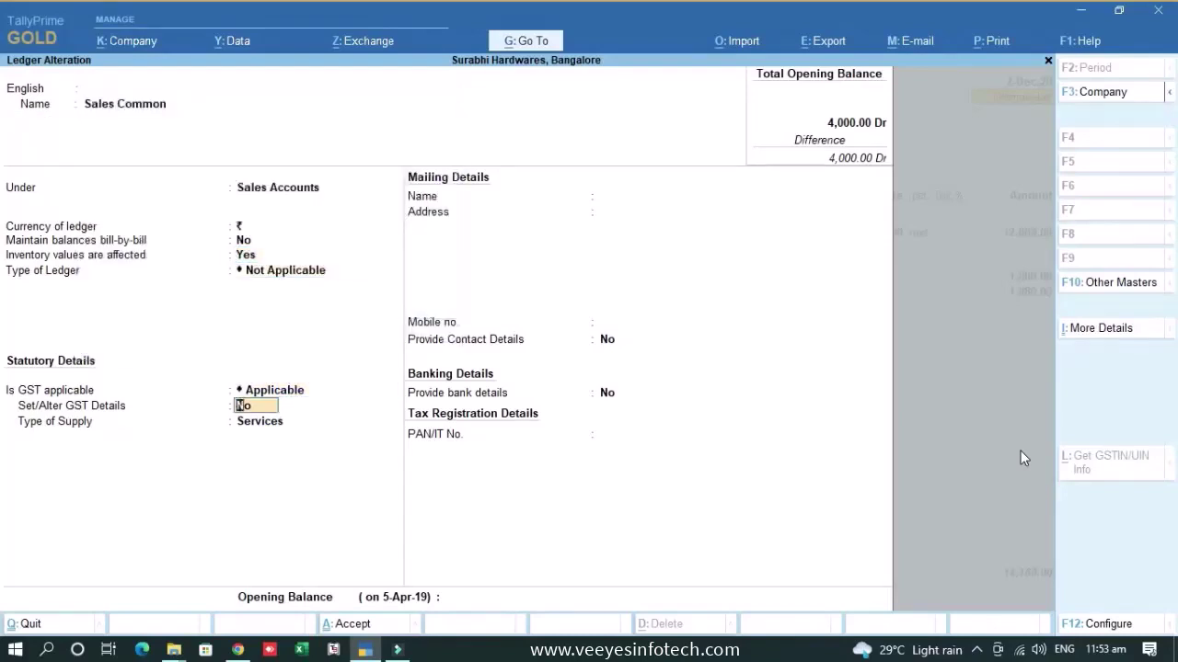
key("Down")
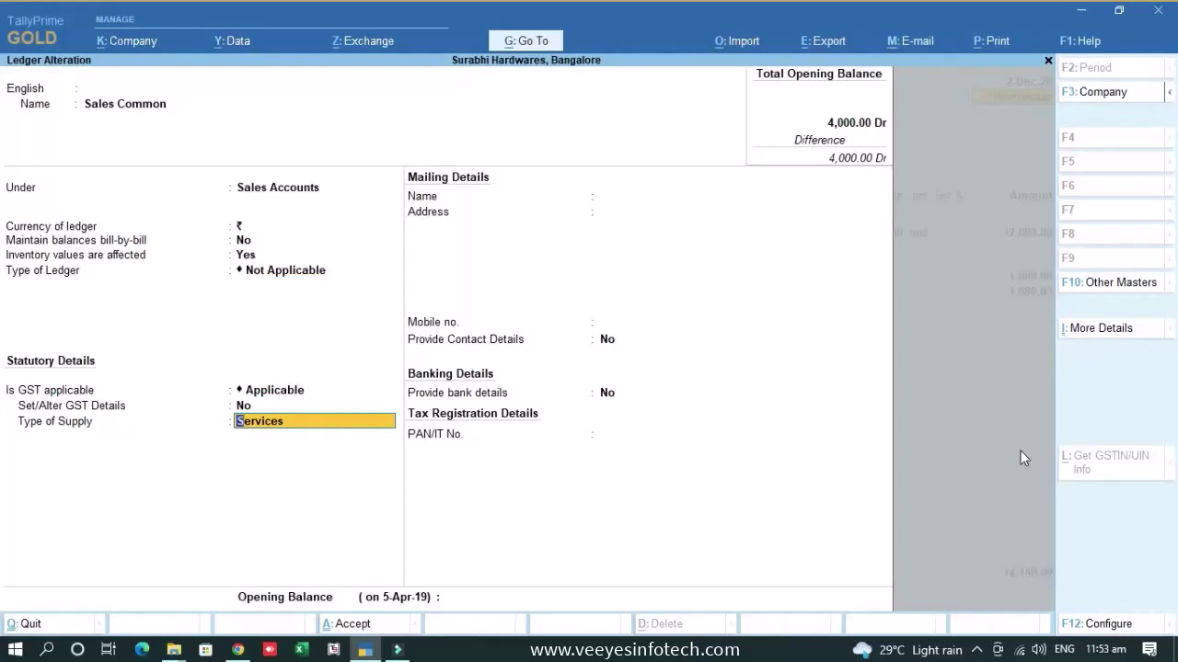
key("ctrl+a")
key("Escape")
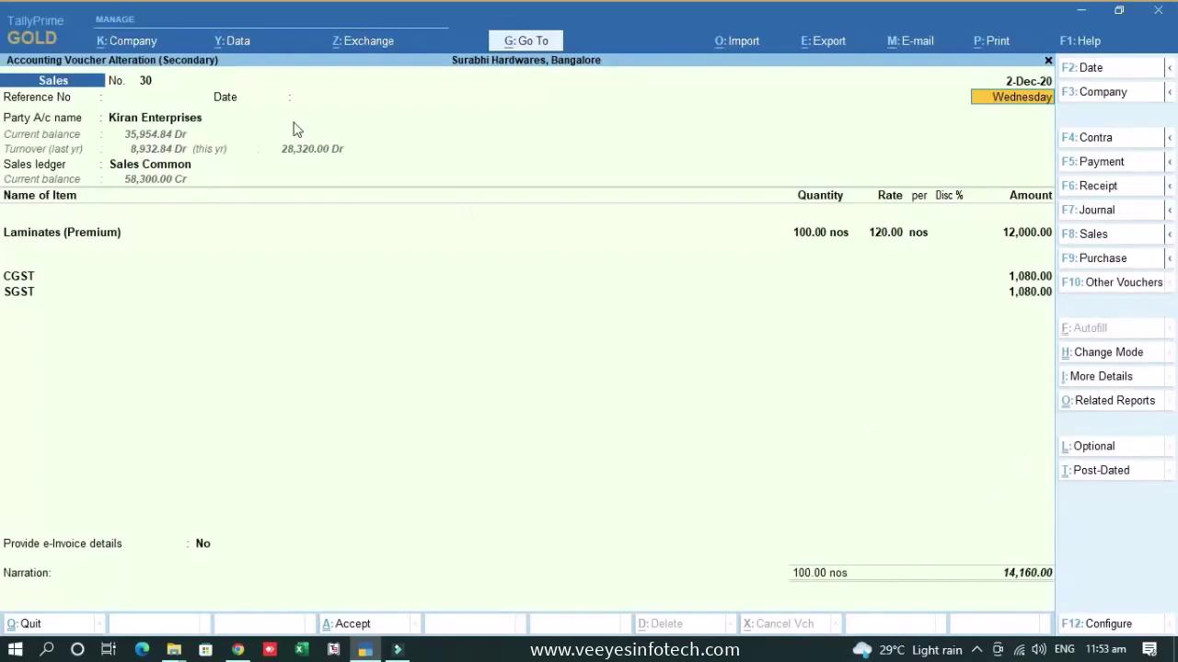
- Open the Laminates (Premium) stock item for alteration via Go To > Alter Master
left_click(105, 241)
left_click(558, 44)
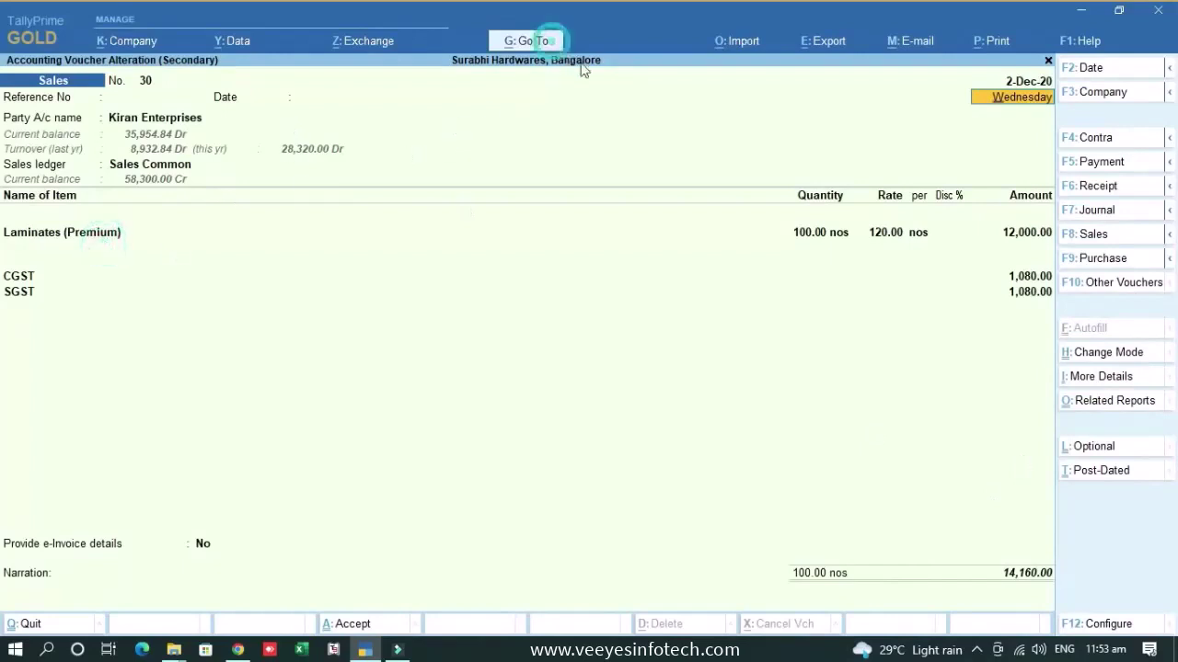
key("Up")
key("Up")
key("Up")
key("Return")
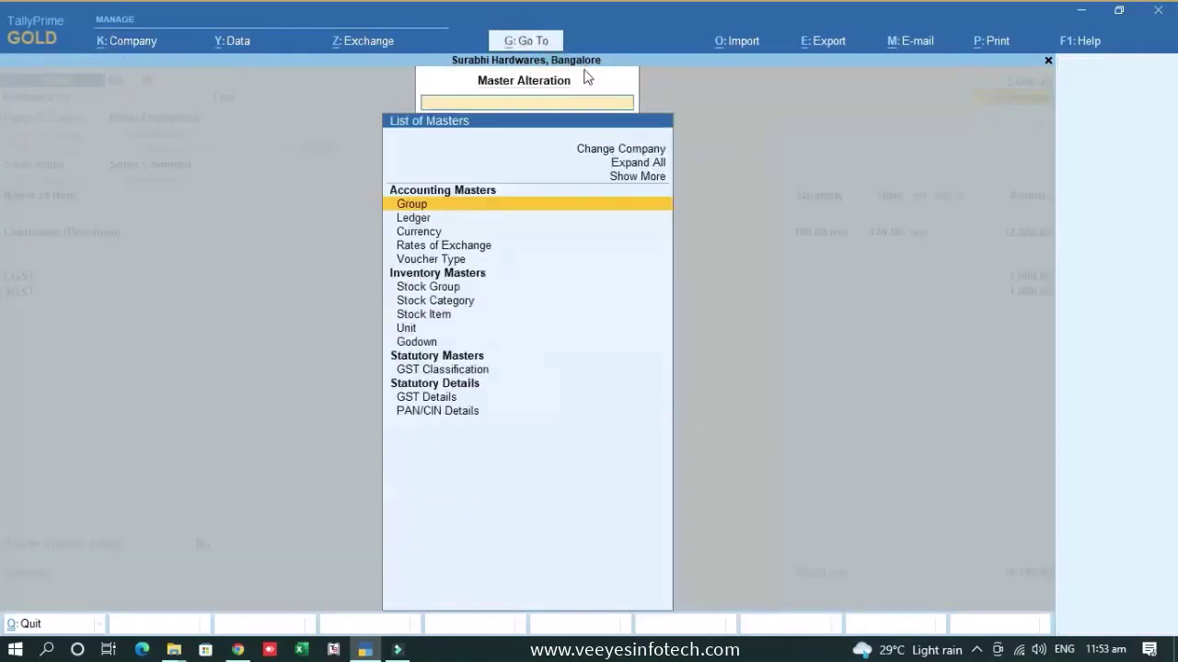
key("Down")
key("Down")
key("Down")
key("Down")
key("Down")
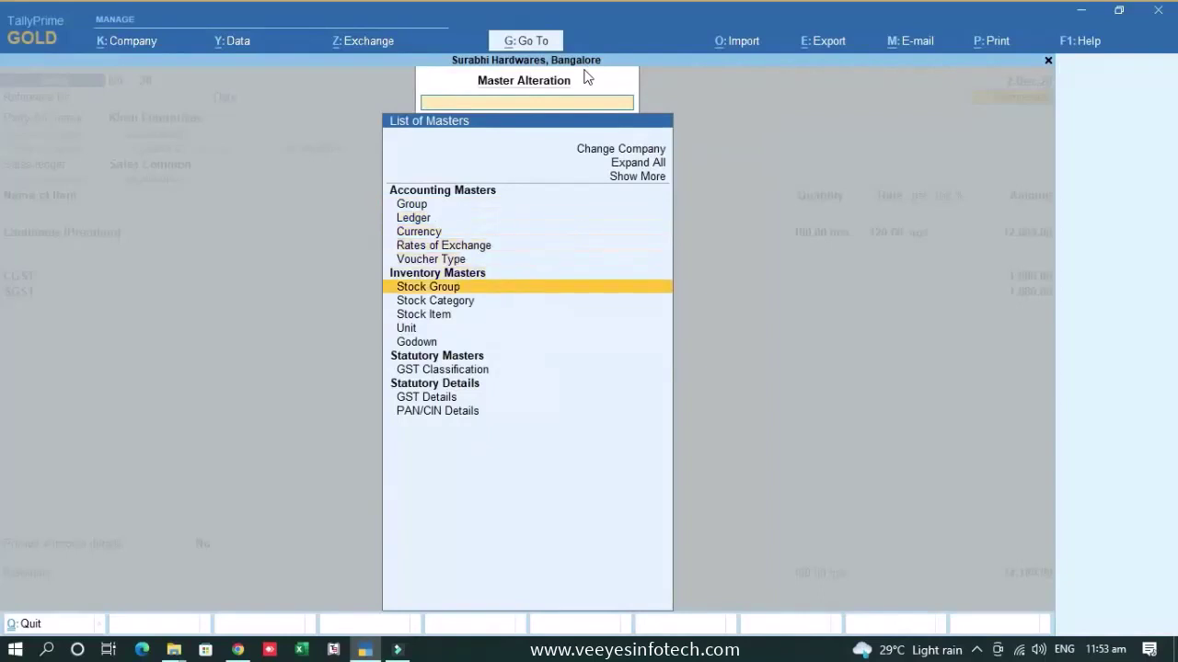
key("Down")
key("Down")
key("Return")
type("Lam")
key("Return")
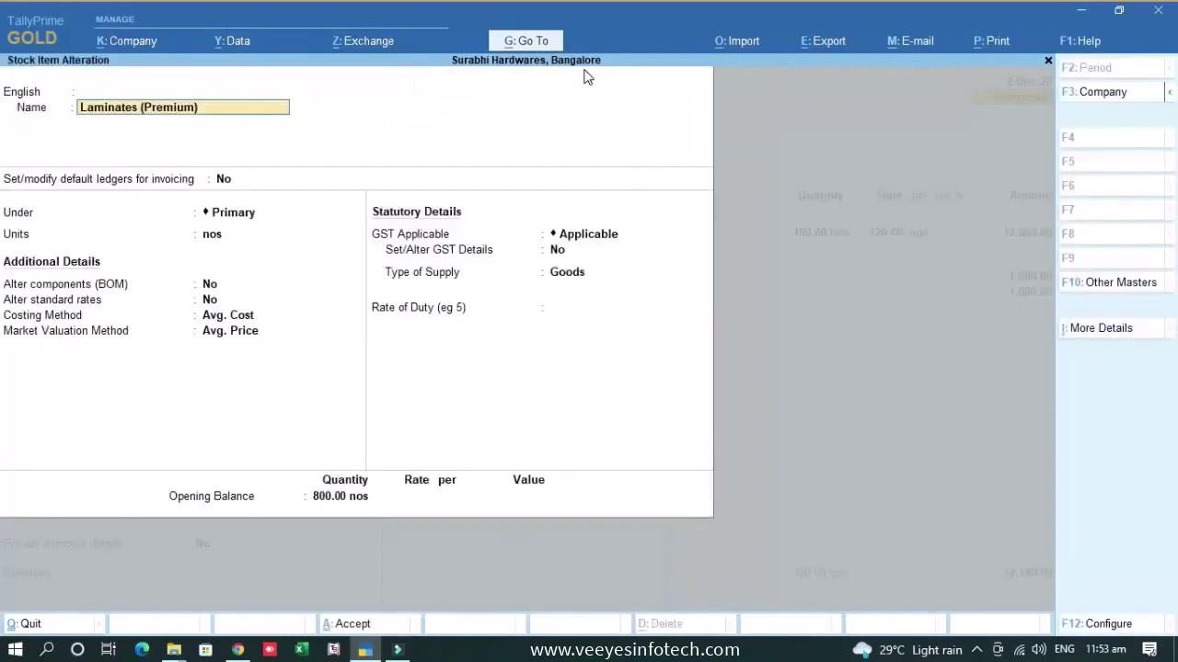
- Set the opening quantity to 1200 and move to Set/Alter GST Details
left_click(348, 503)
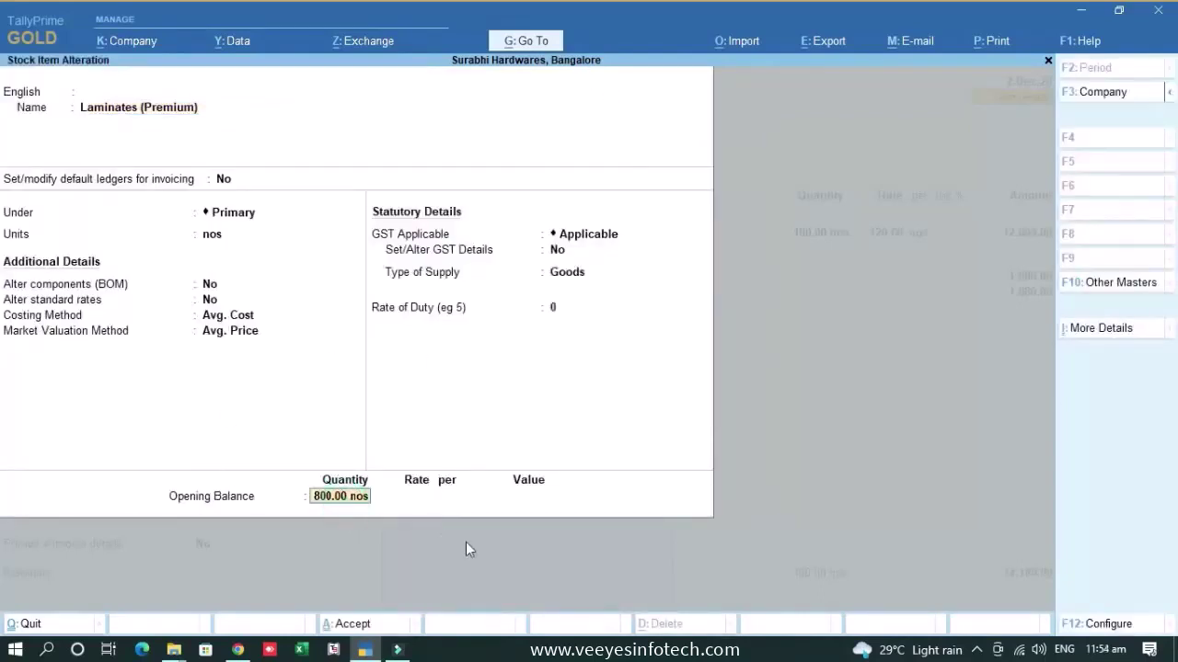
type("1200")
key("Return")
key("ctrl+a")
key("Up")
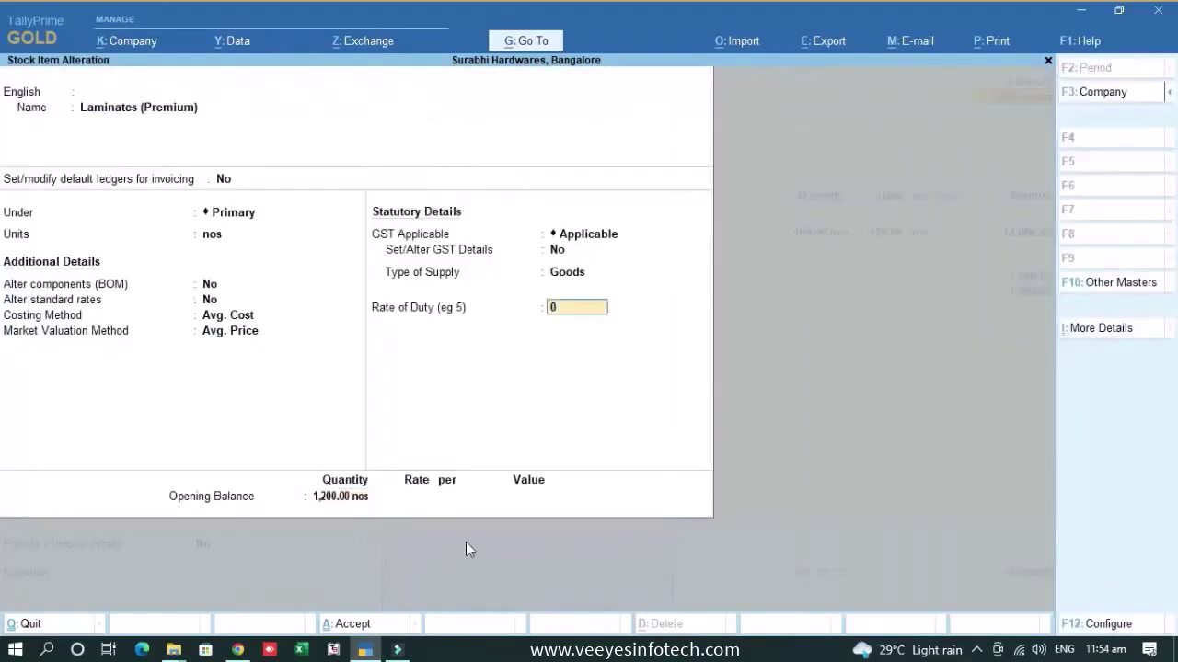
key("Up")
key("Up")
key("Up")
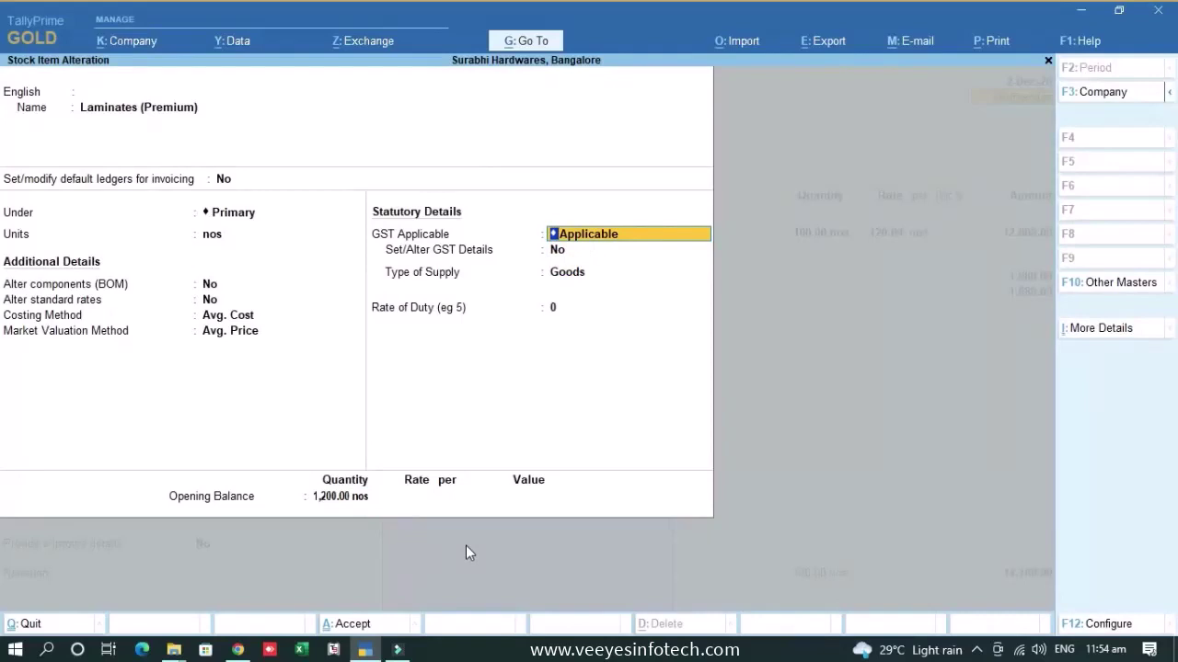
key("Return")
- Revise Laminates (Premium) GST details to 28% Integrated Tax applicable from 1-Apr-2020
type("y")
key("Return")
key("Return")
key("Return")
key("Return")
key("Return")
key("Return")
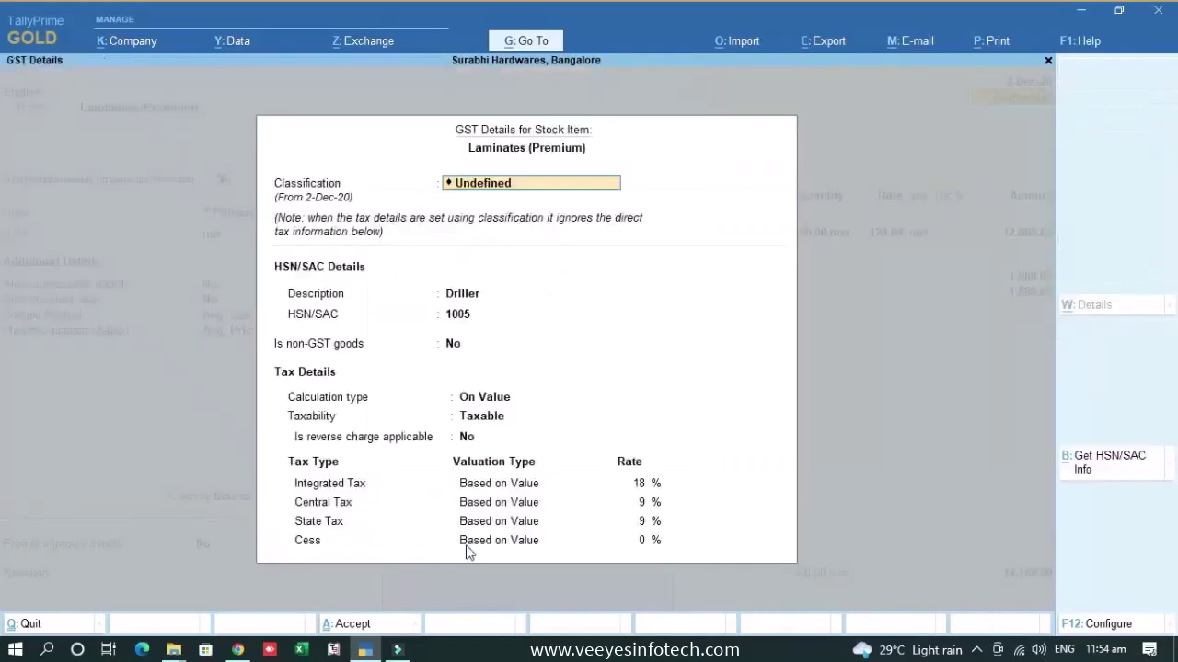
type("28")
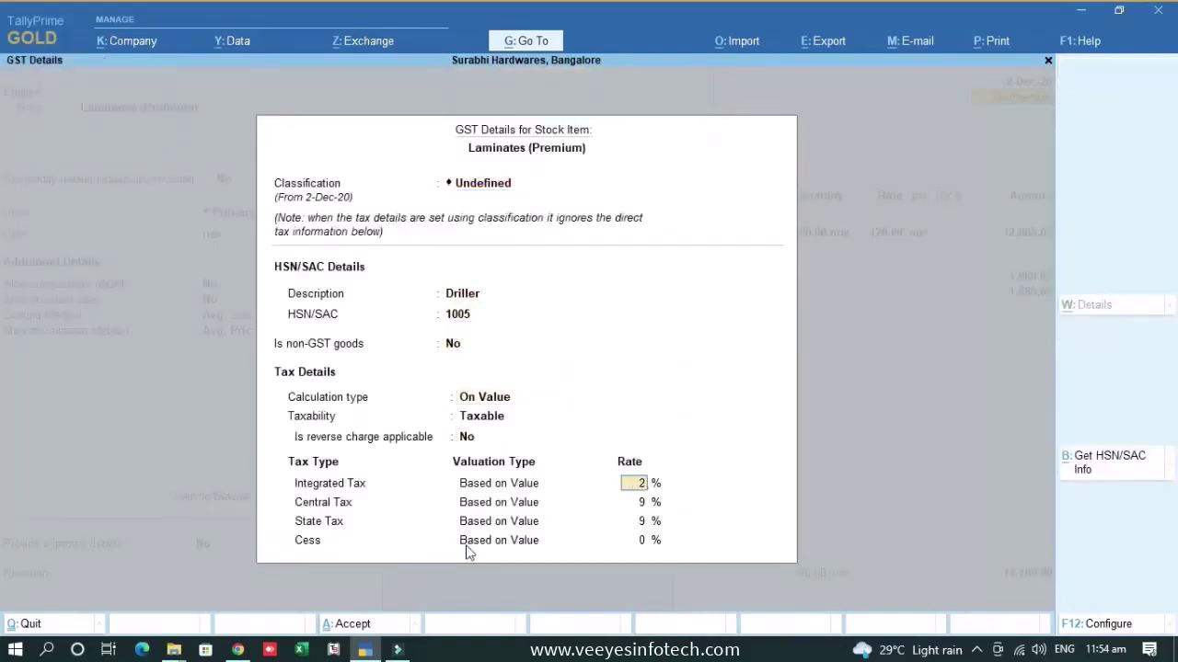
key("Return")
key("Return")
key("Return")
key("Return")
type("1-7-20")
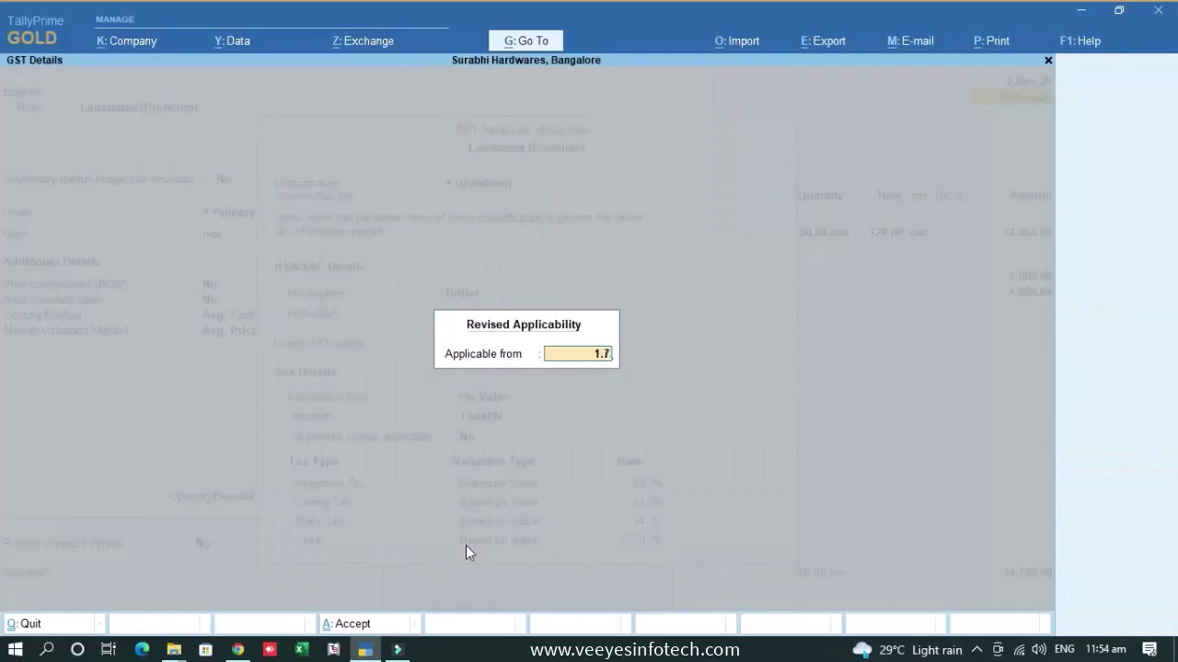
key("Return")
type("1.4.2020")
key("Return")
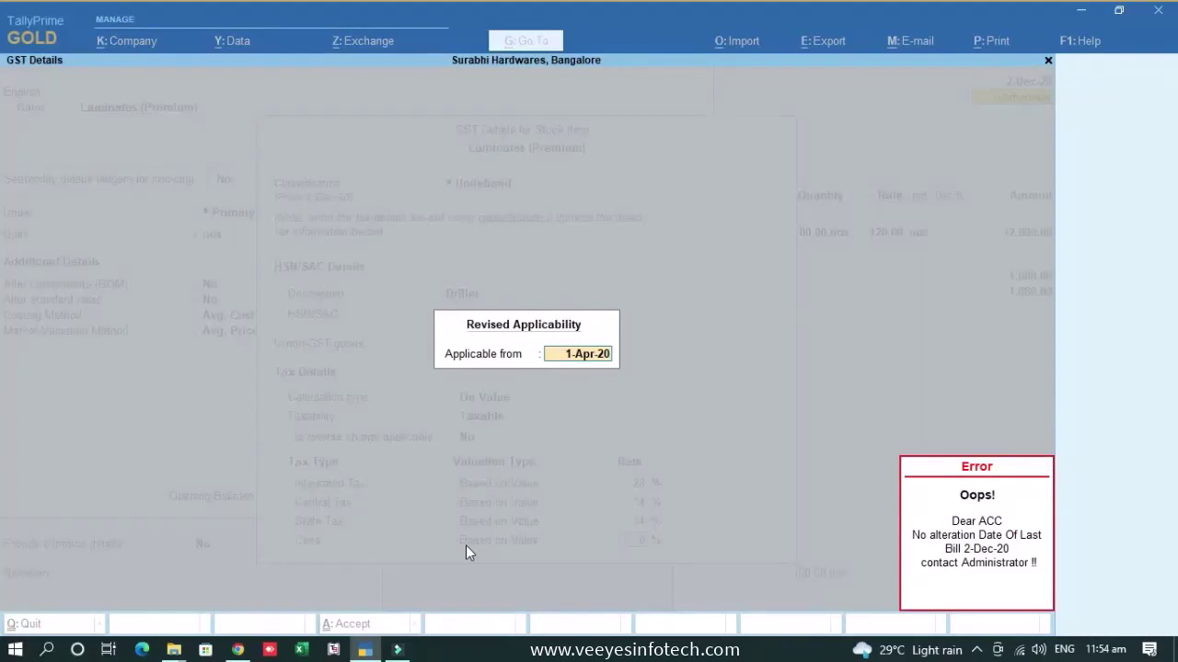
- Dismiss the contact-Administrator lock error and leave GST details without saving
key("Escape")
key("Escape")
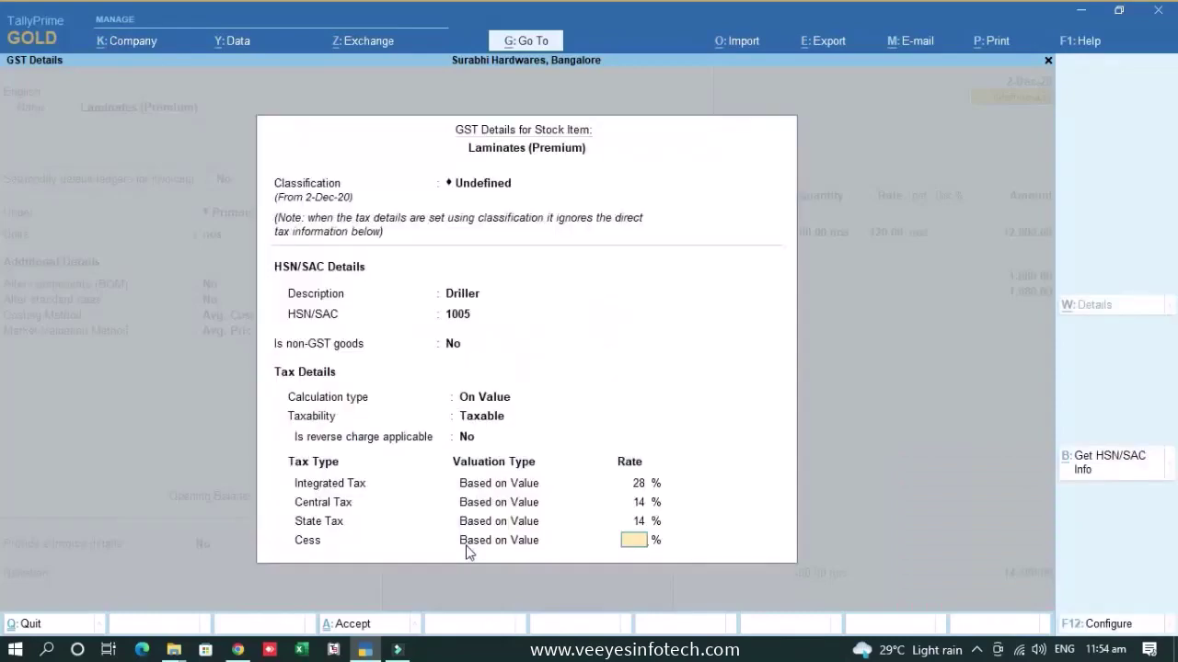
key("Escape")
key("y")
key("Escape")
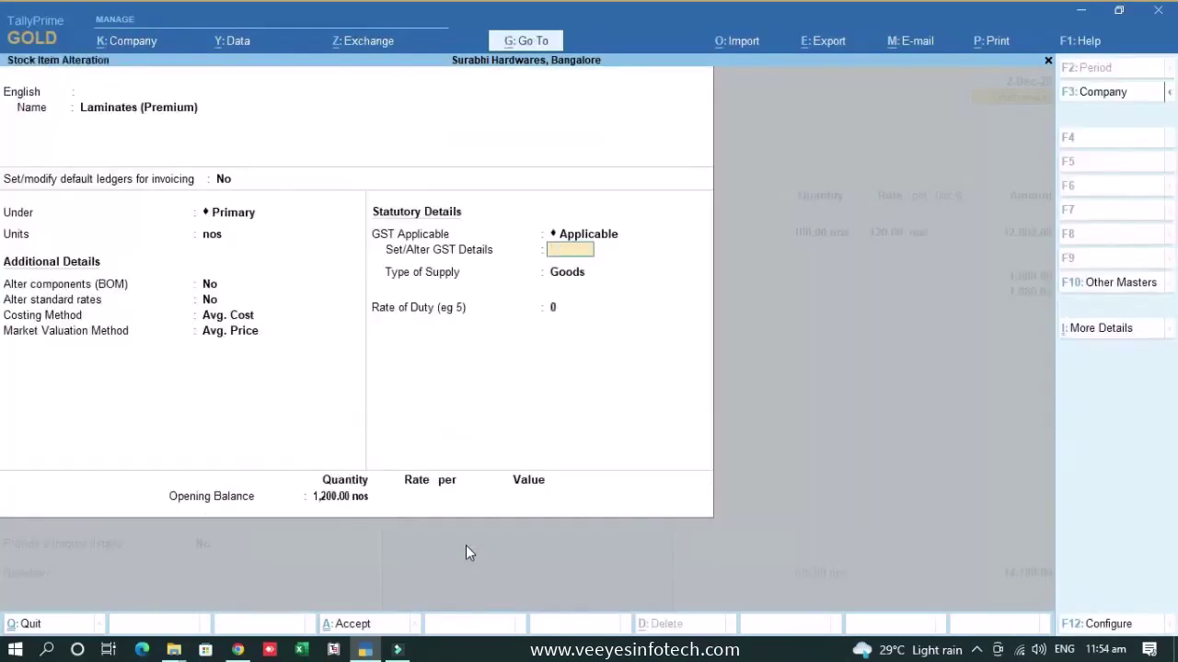
- Quit Laminates (Premium) without saving and close voucher 30 back to the e-Invoice report
key("Escape")
key("y")
key("Escape")
key("Escape")
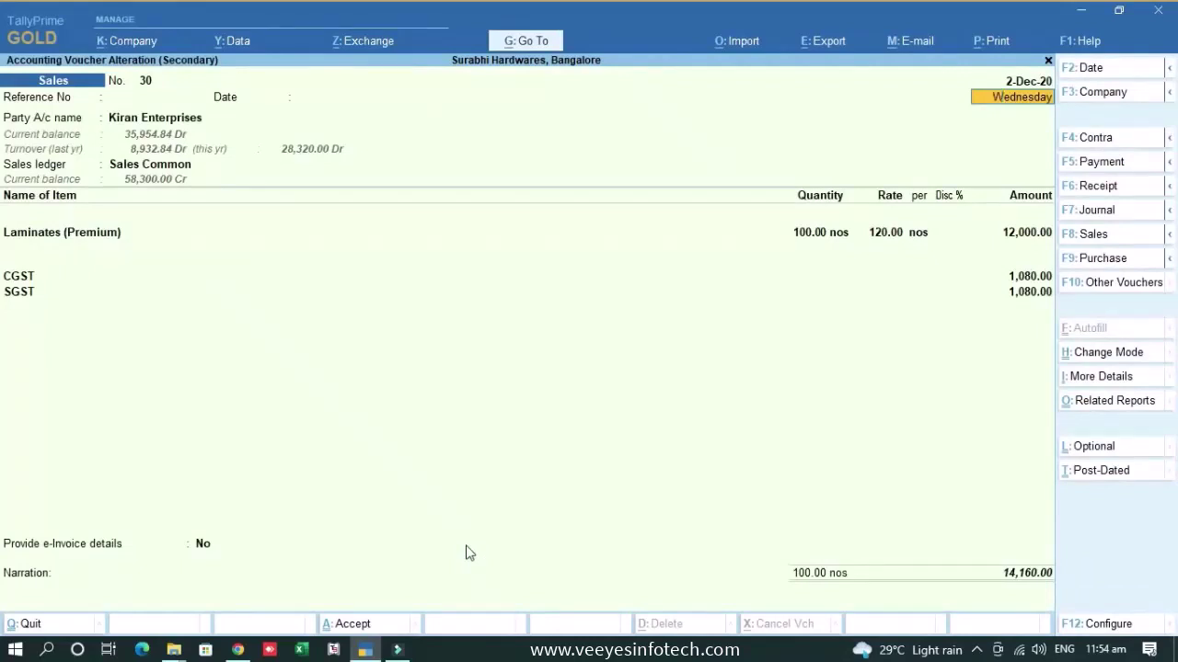
key("Escape")
key("Escape")
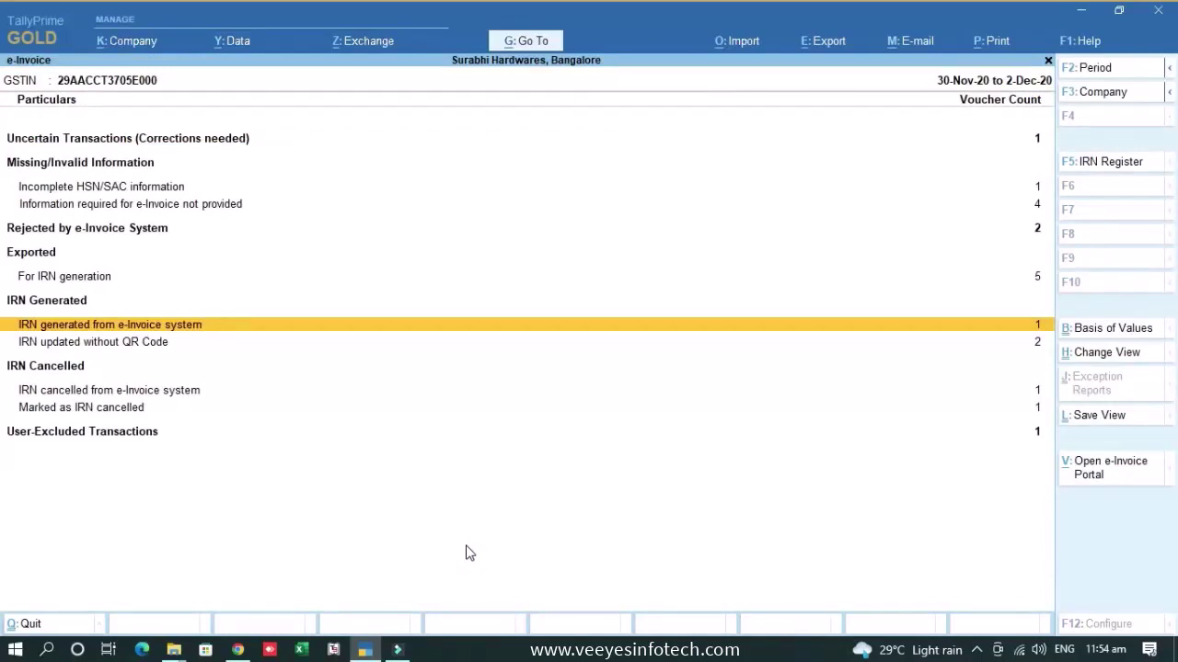
- Open December's Sales Register and try altering Kanti Hardwares voucher 17, which the lock refuses
key("Escape")
key("Escape")
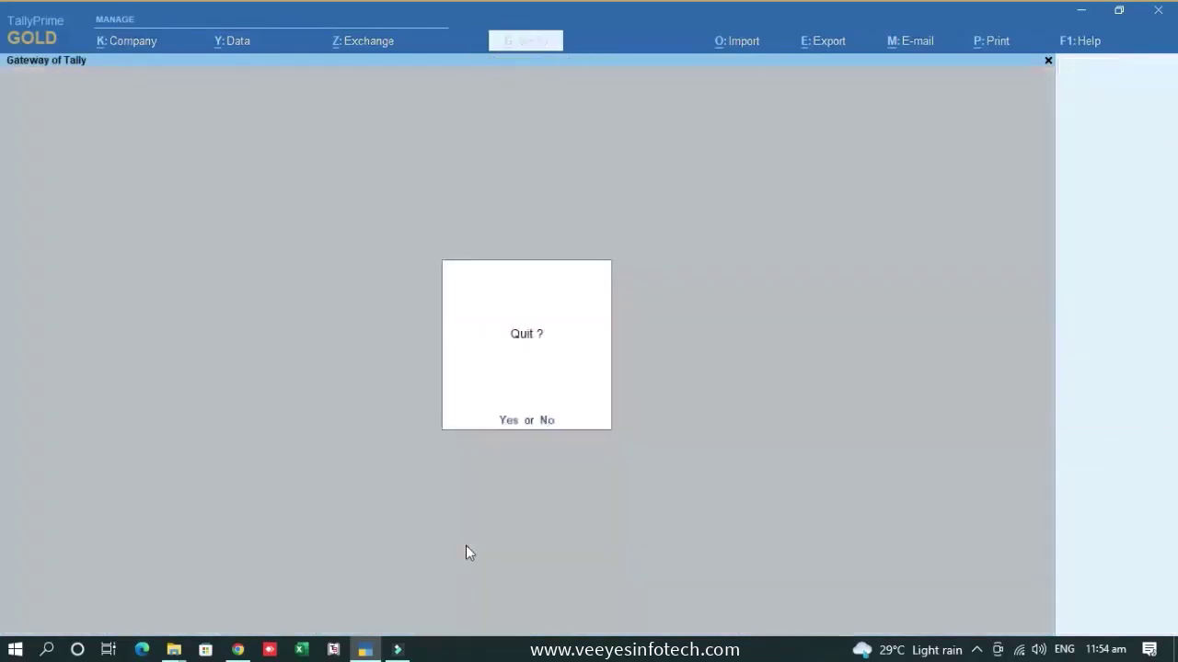
key("n")
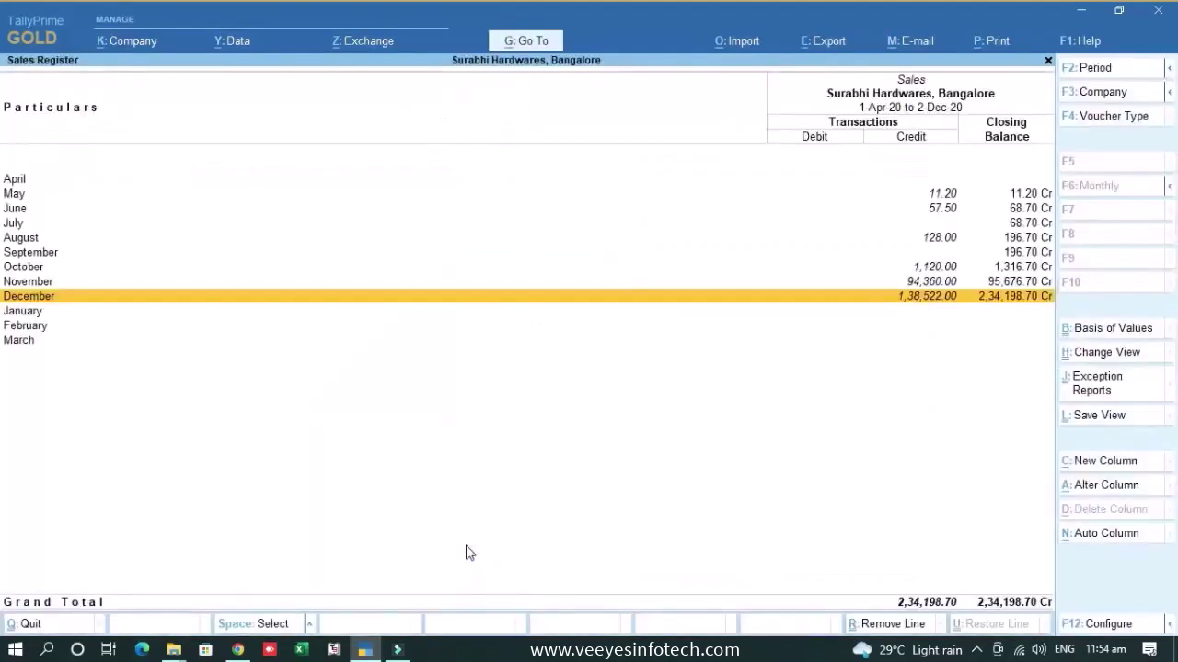
key("Return")
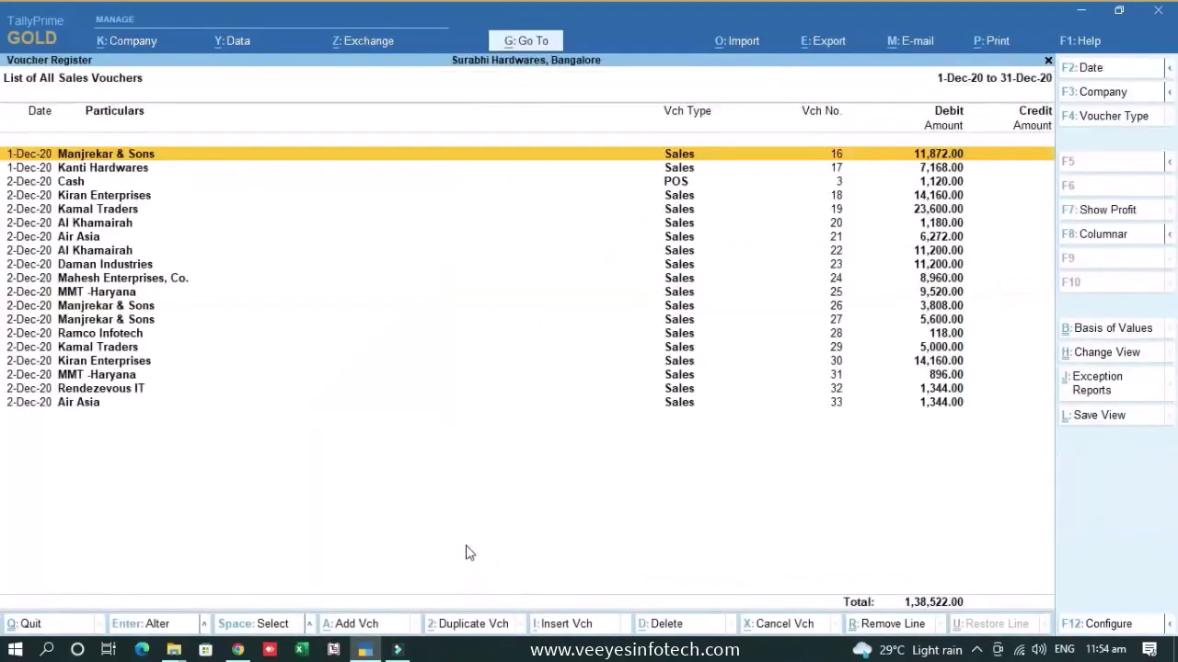
key("Down")
key("Return")
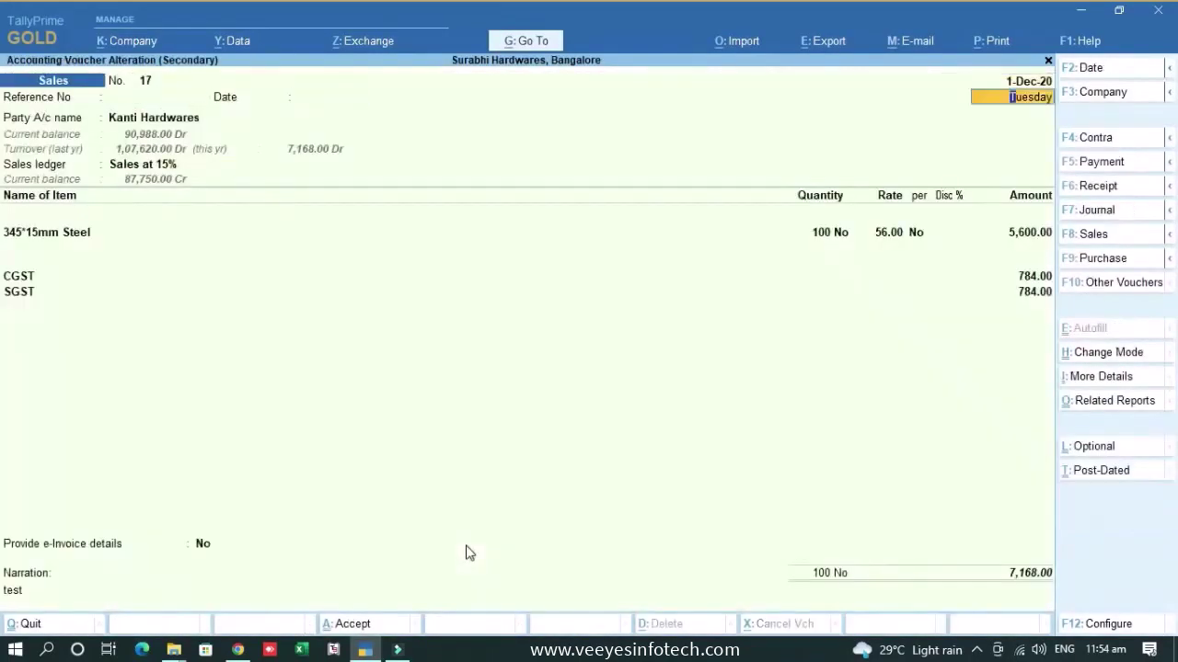
key("Escape")
key("Escape")
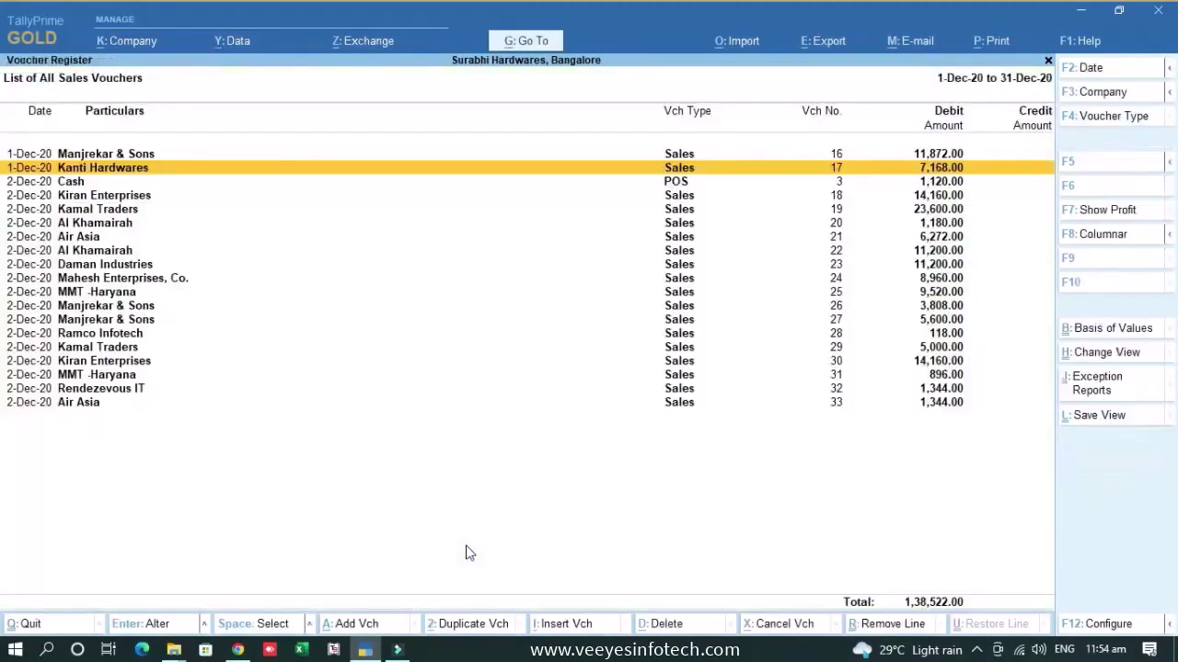
- Open POS voucher 3 freely, step through it unchanged, and close back to the Gateway of Tally
key("Down")
key("Return")
key("Return")
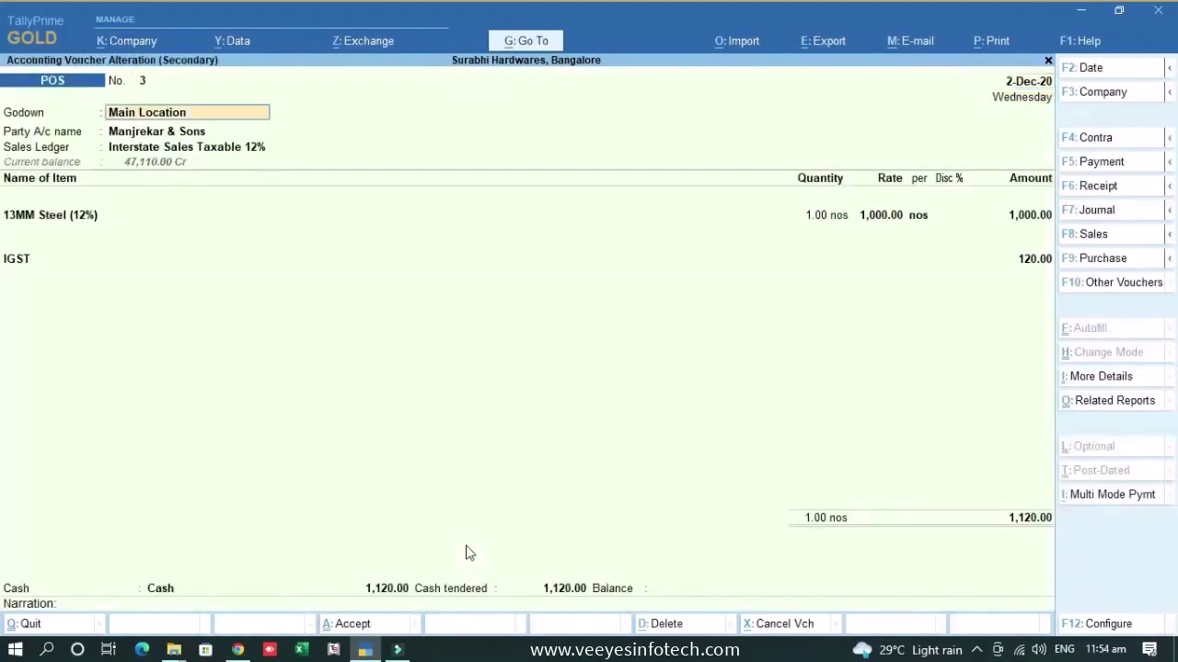
key("Return")
key("Return")
key("Return")
key("Return")
key("Return")
key("Return")
key("Return")
key("Return")
key("Return")
key("Return")
key("Return")
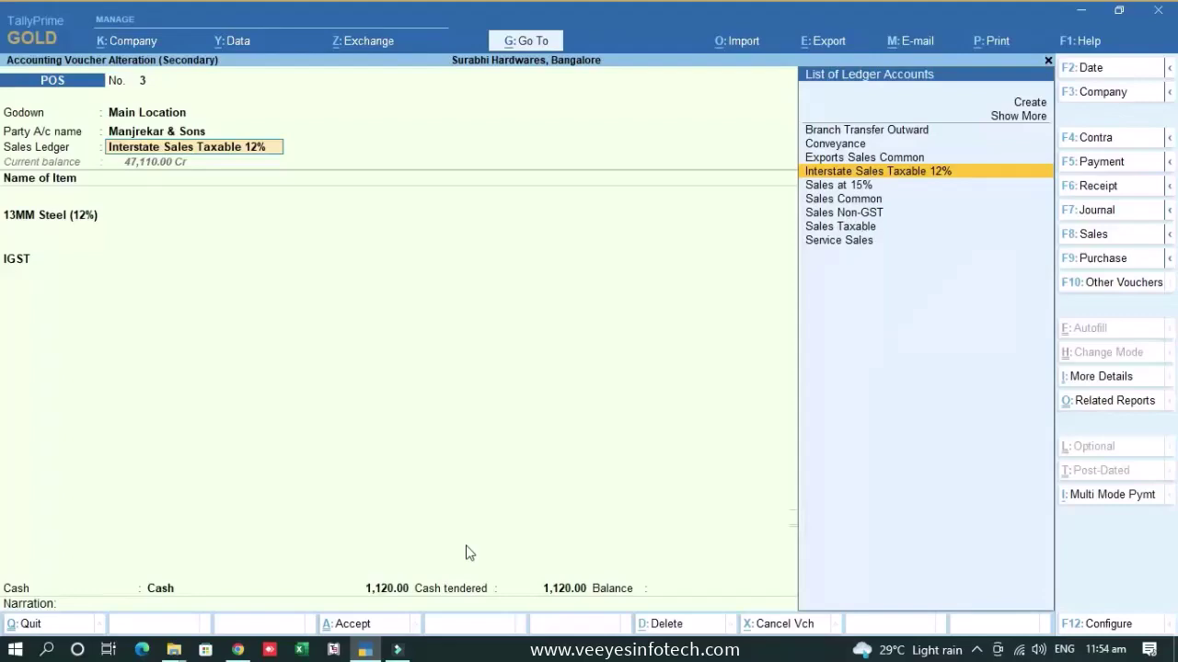
key("Return")
key("Return")
key("Return")
key("Return")
key("Return")
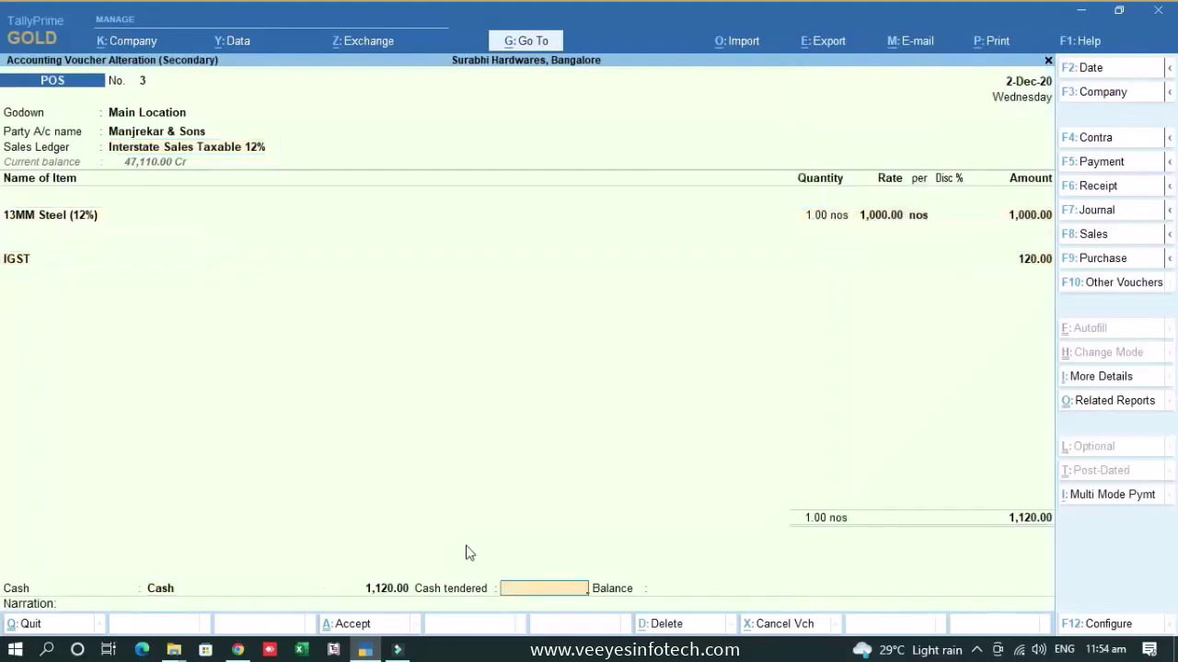
key("Return")
key("Down")
key("Down")
key("Down")
key("Down")
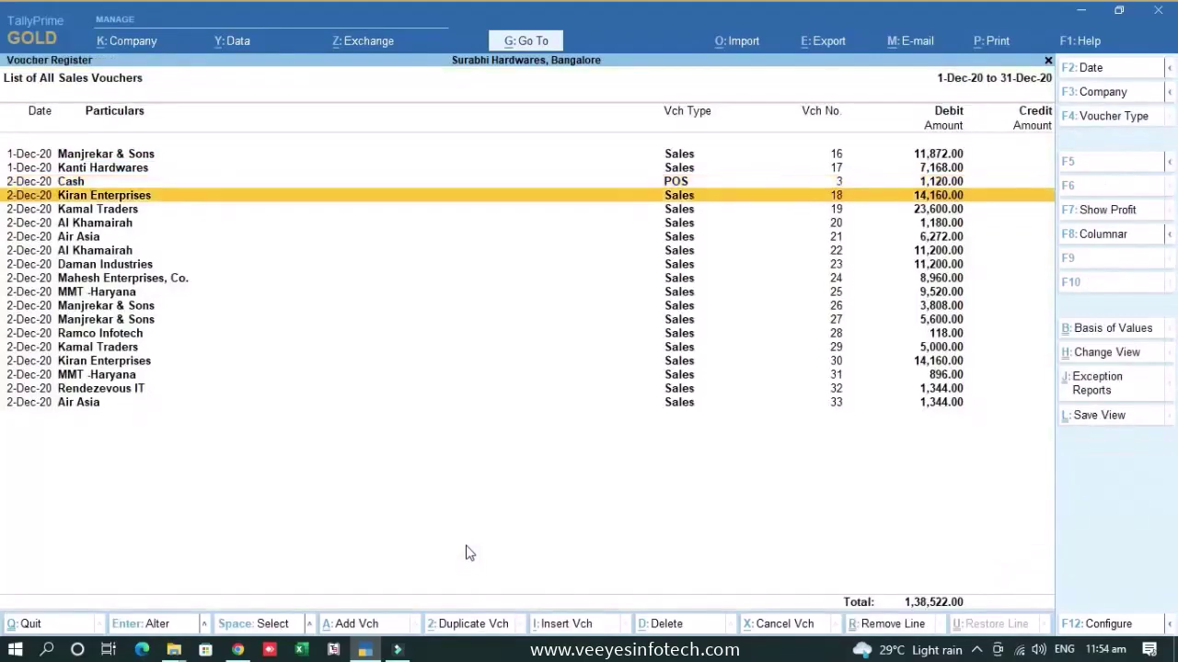
key("Escape")
key("Escape")
key("Escape")
key("Escape")
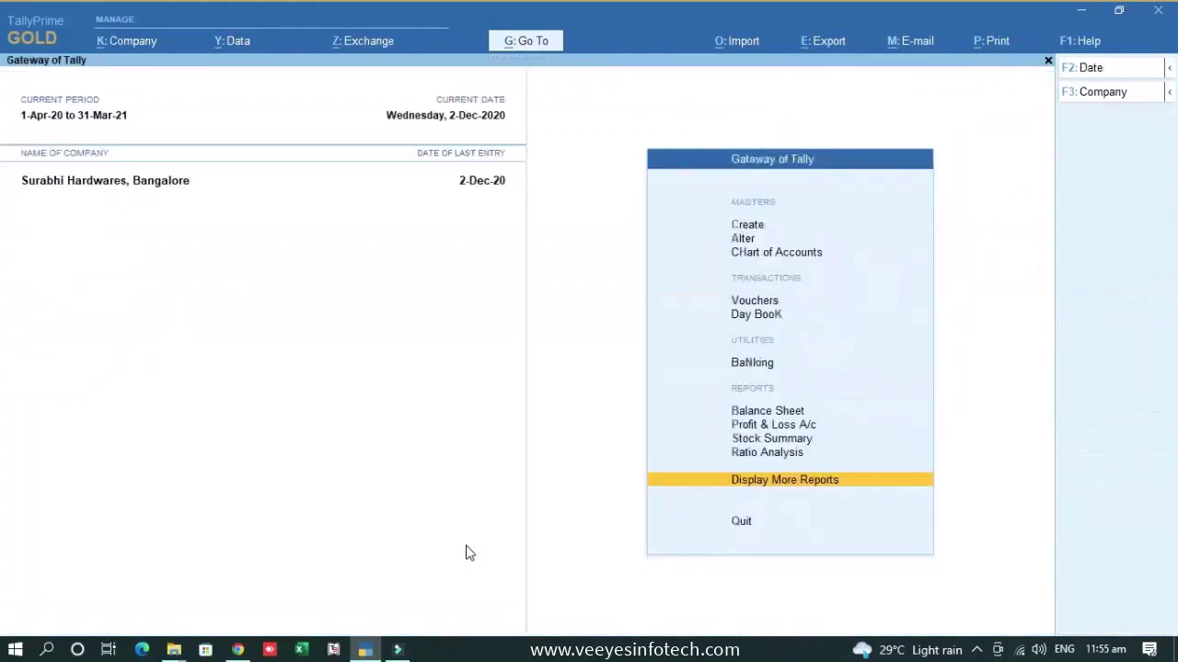
- Go through Display More Reports and GST Reports to the e-Invoice Helper menu
key("Return")
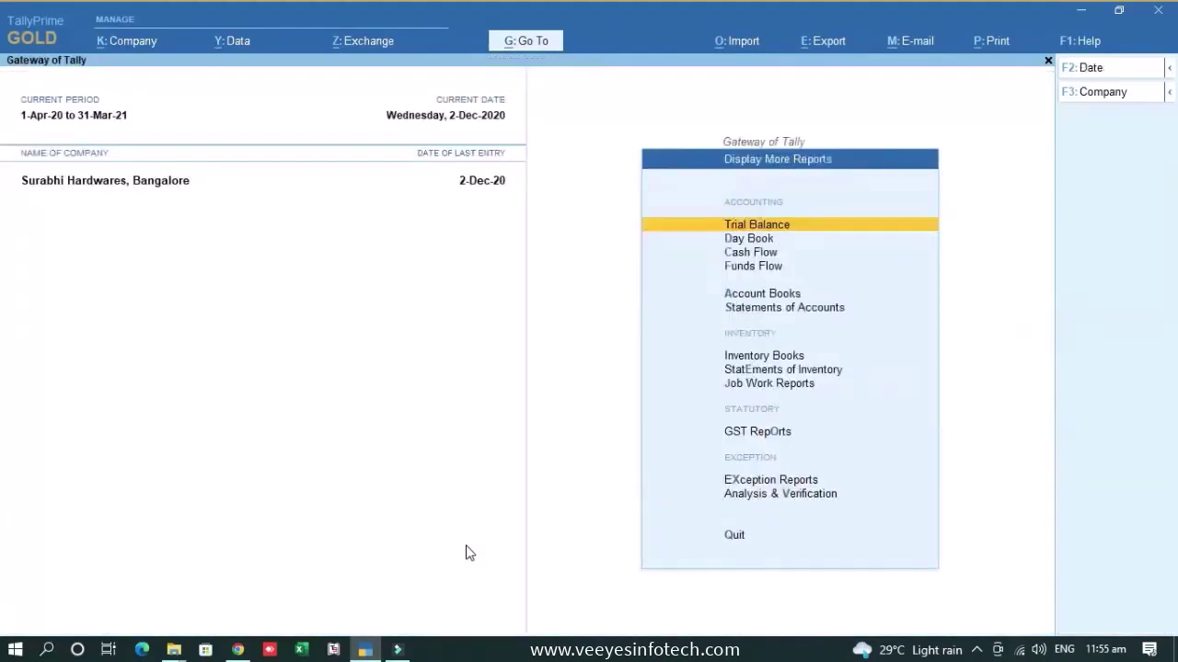
key("Down")
key("Down")
key("Down")
key("Down")
key("Down")
key("Down")
key("Down")
key("Down")
key("Up")
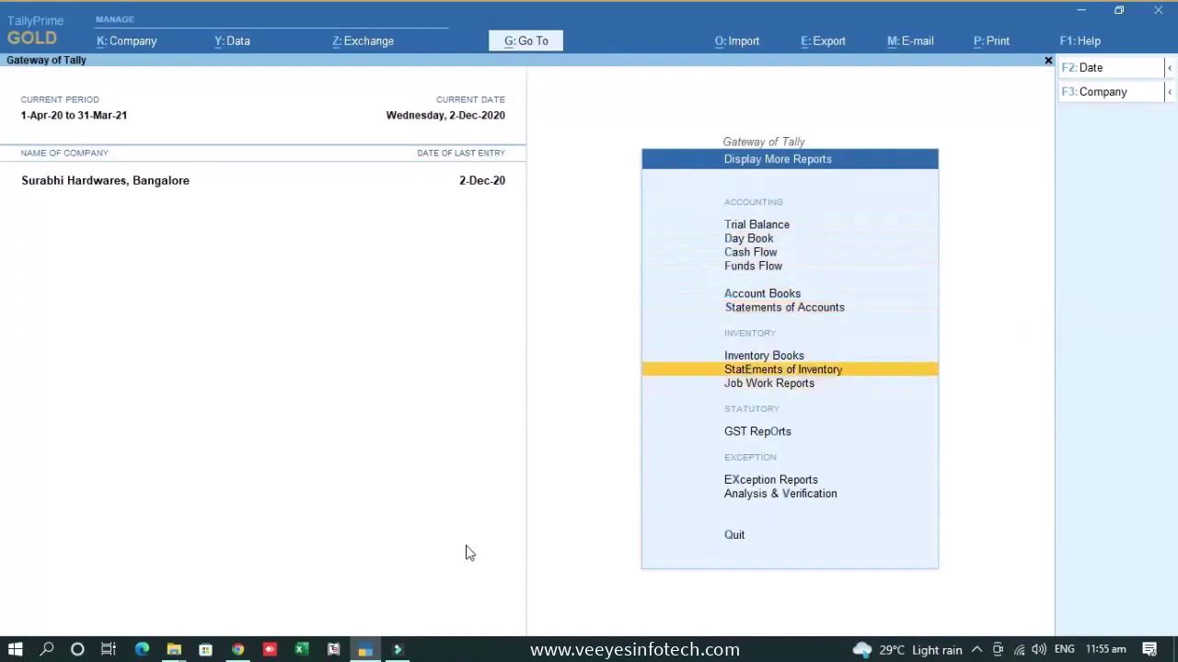
key("Up")
key("Up")
key("Up")
key("Down")
key("Down")
key("Down")
key("Down")
key("Down")
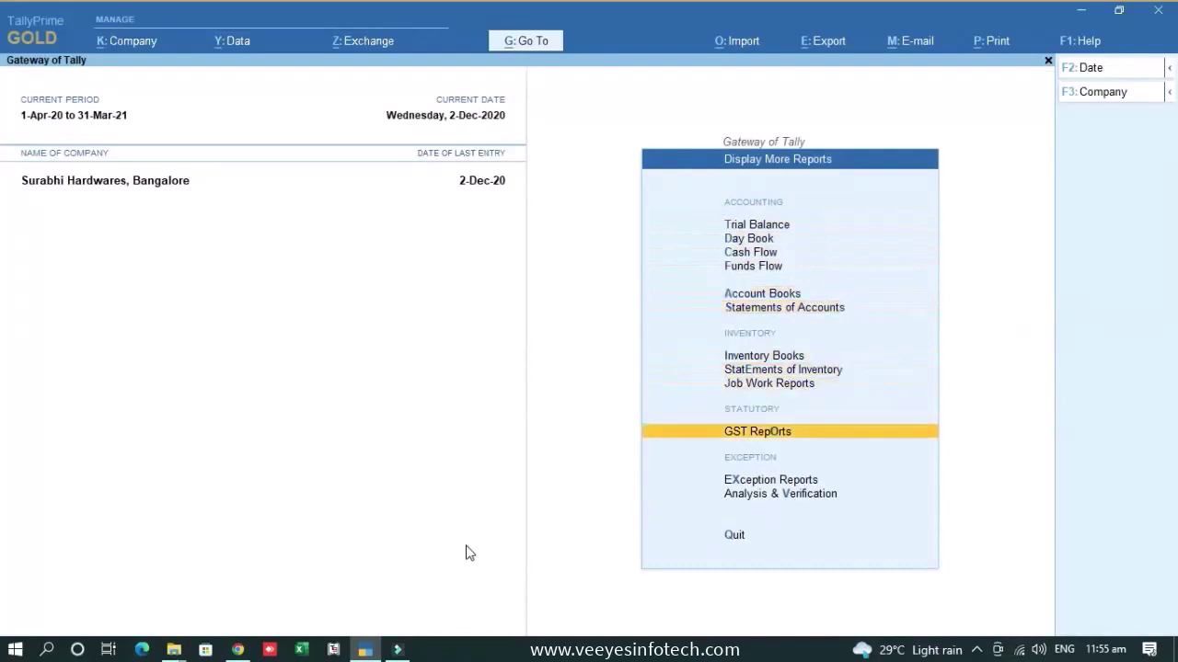
key("Return")
key("Down")
key("Down")
key("Down")
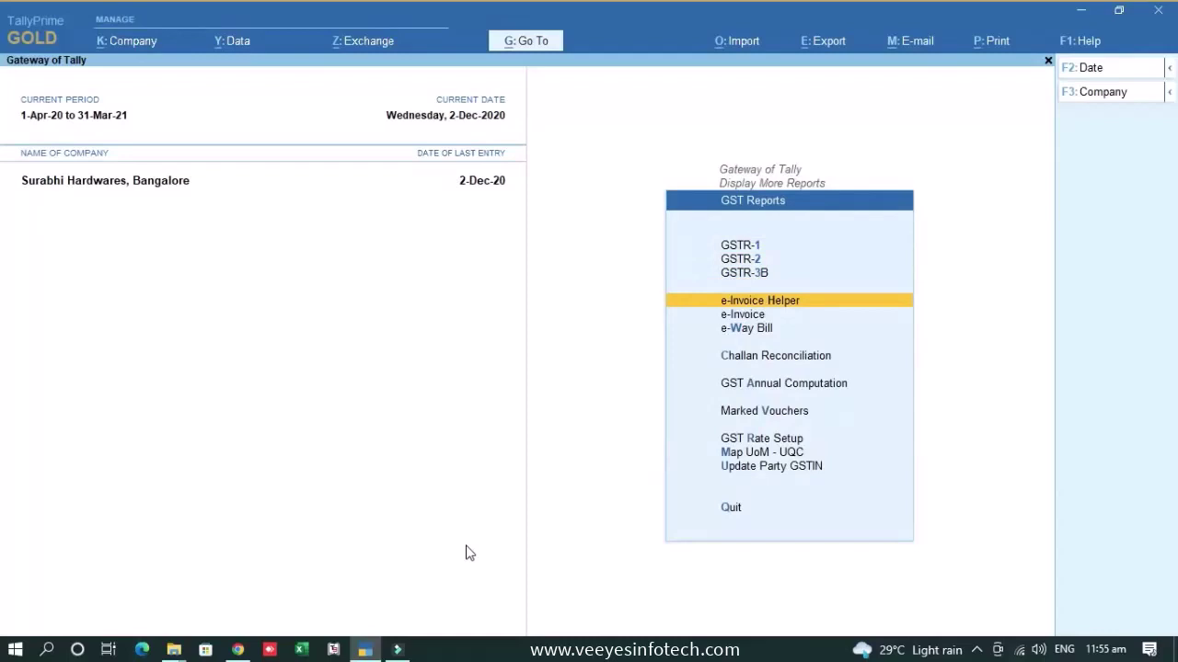
key("Return")
key("Down")
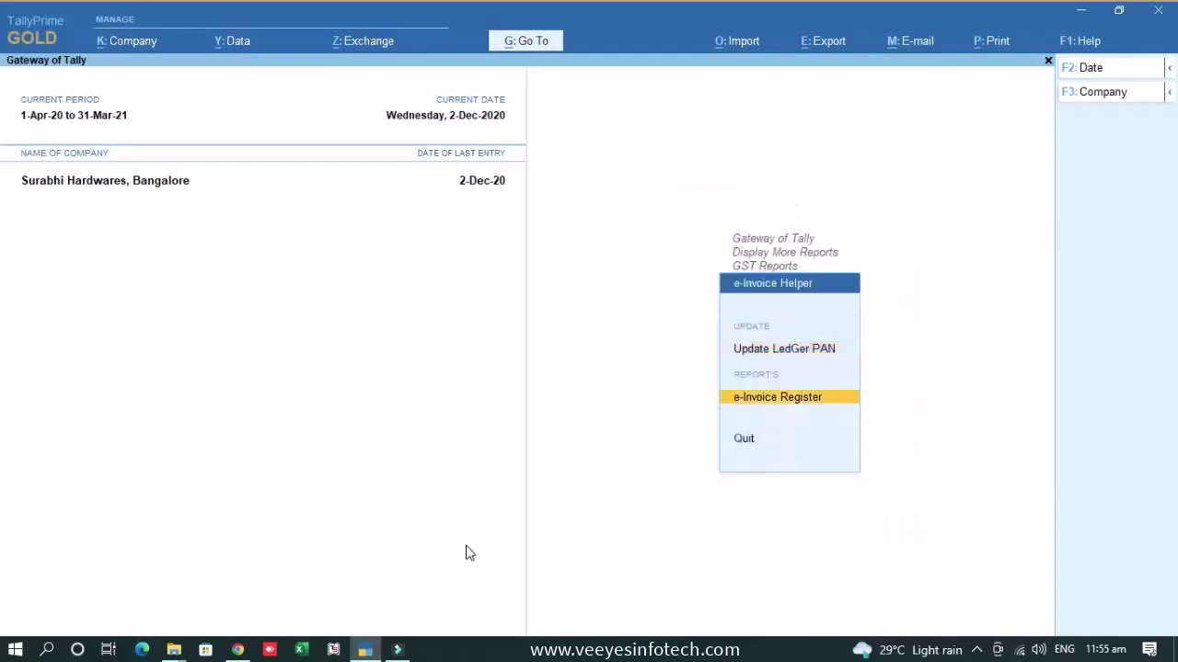
- Start Update Ledger PAN and pick the Sundry Debtors ledger group
key("Up")
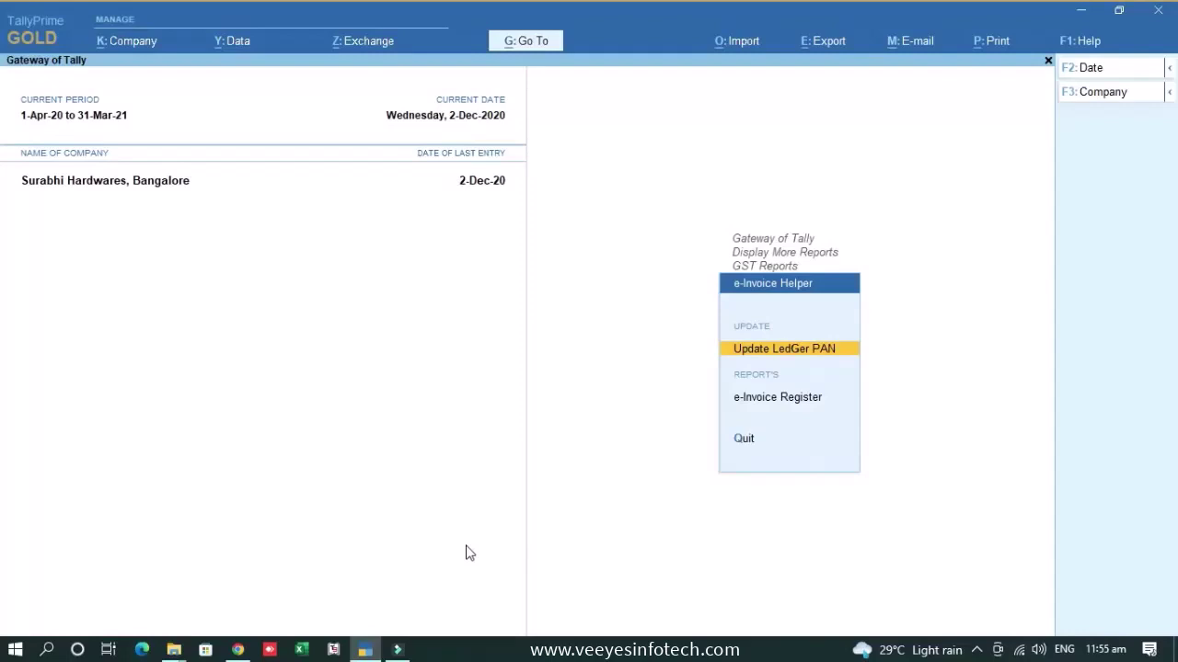
key("Return")
key("Down")
key("Down")
- Review PAN and GSTIN for the six Sundry Debtors ledgers, then close the updater without changes
key("Return")
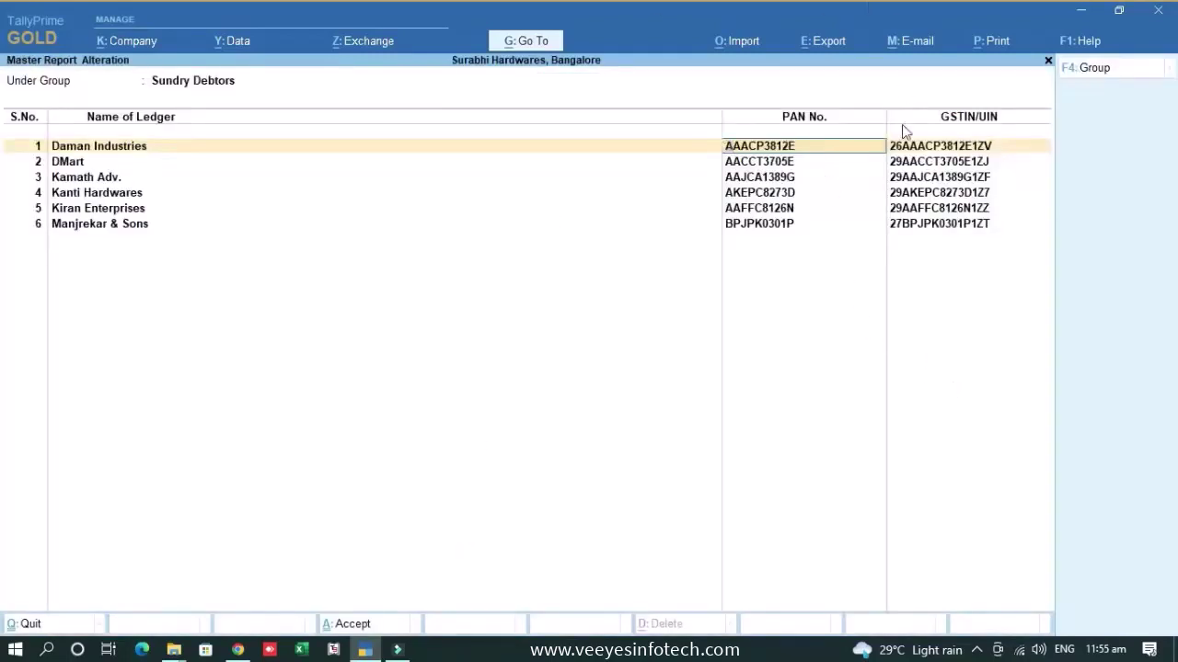
key("F4")
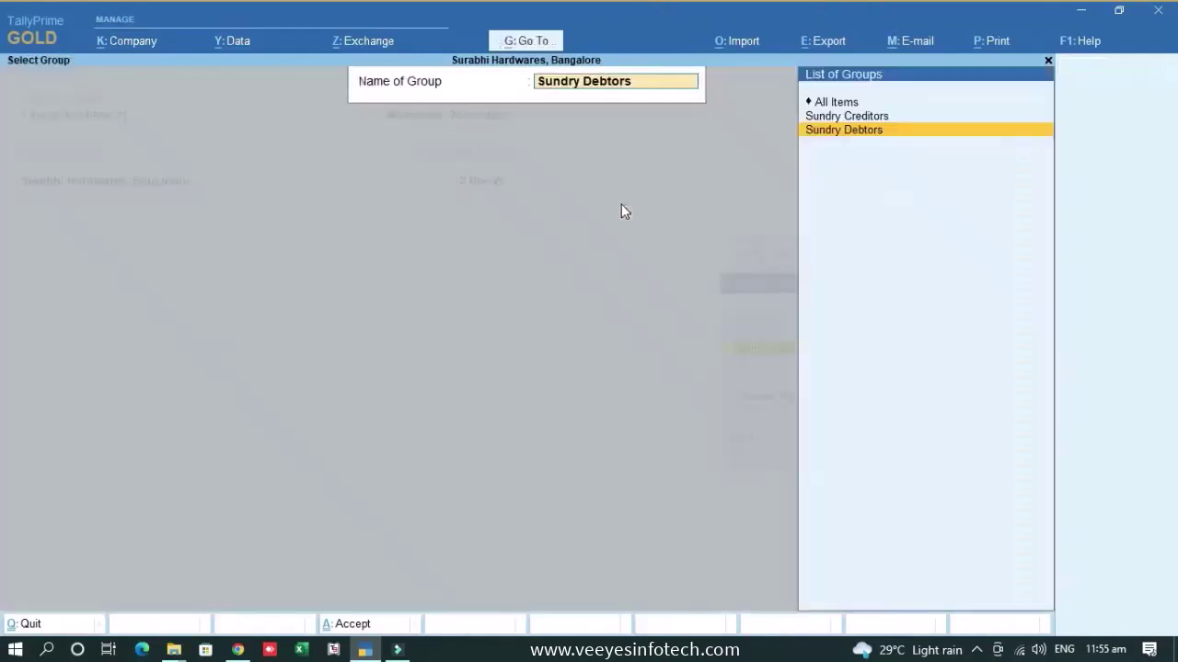
key("BackSpace")
key("Escape")
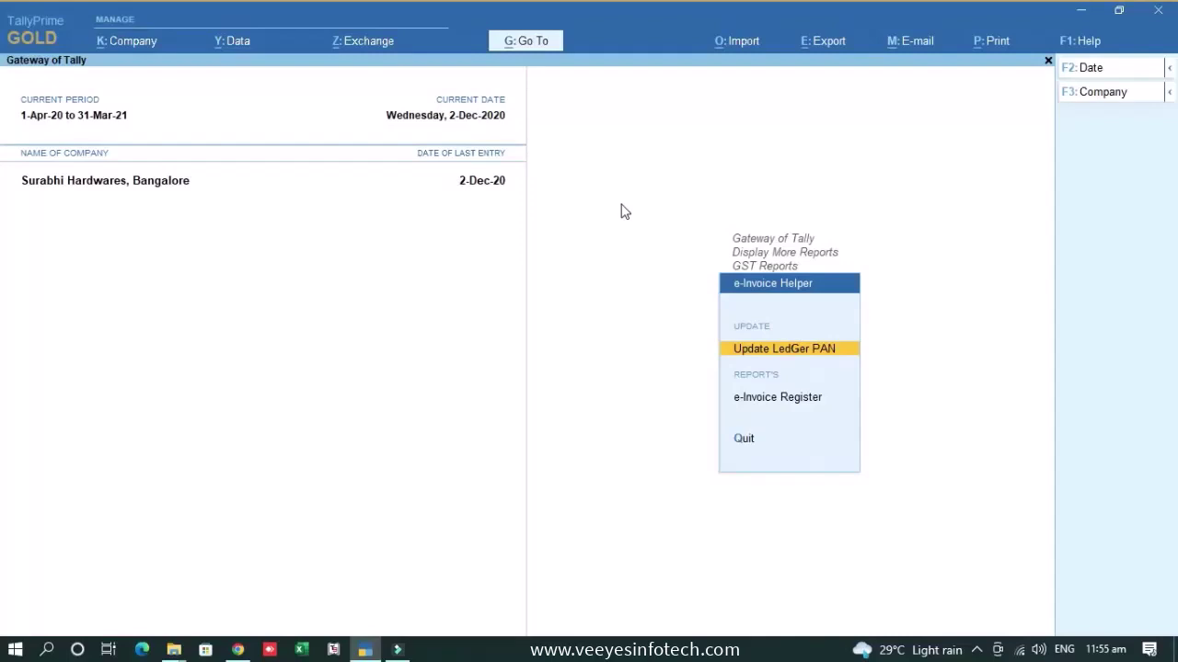
- Open the December e-Invoice Register and scan invoice 16 across to Variance Days, down to invoice 25
key("Down")
key("Return")
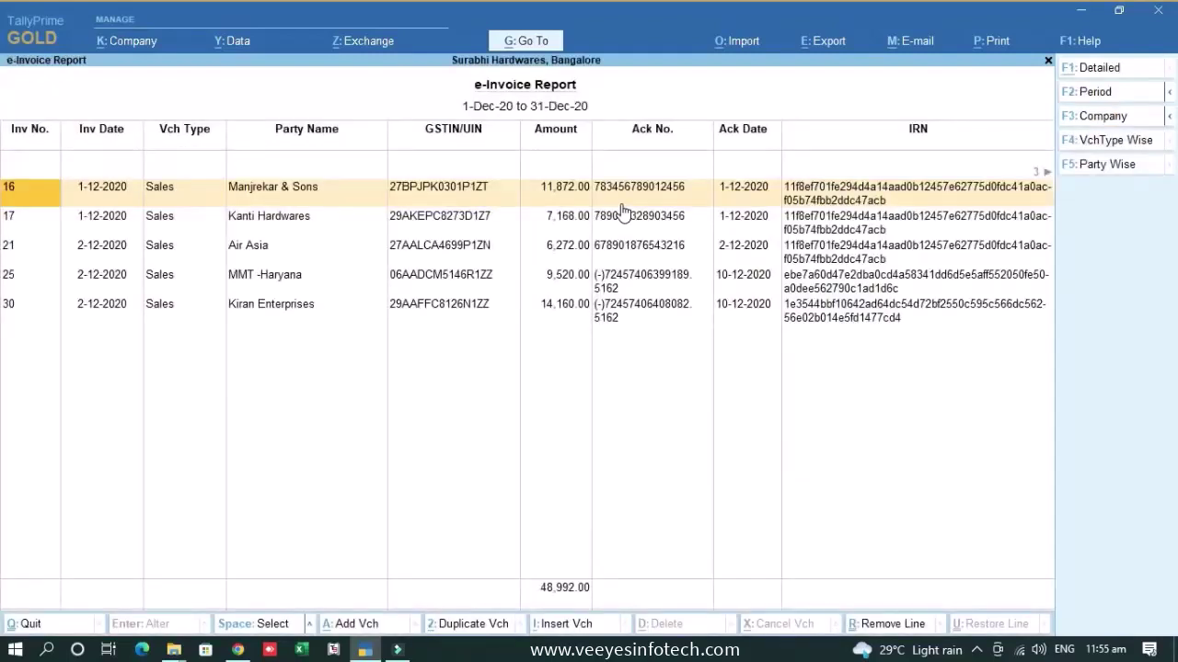
key("Right")
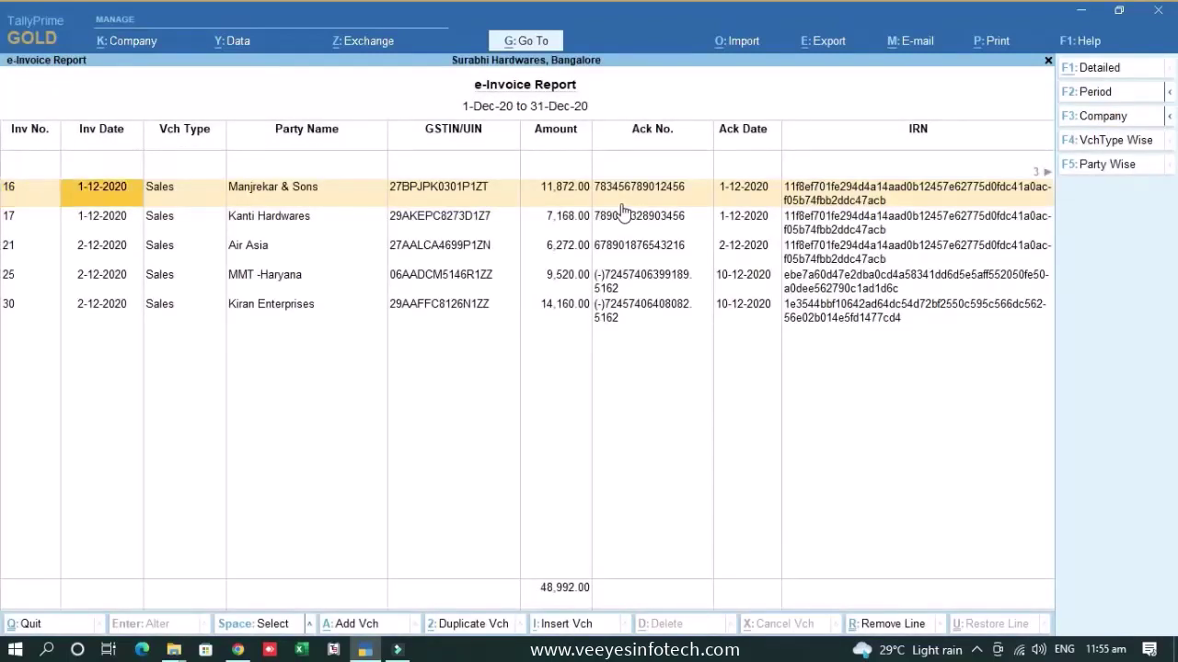
key("Right")
key("Right")
key("Right")
key("Right")
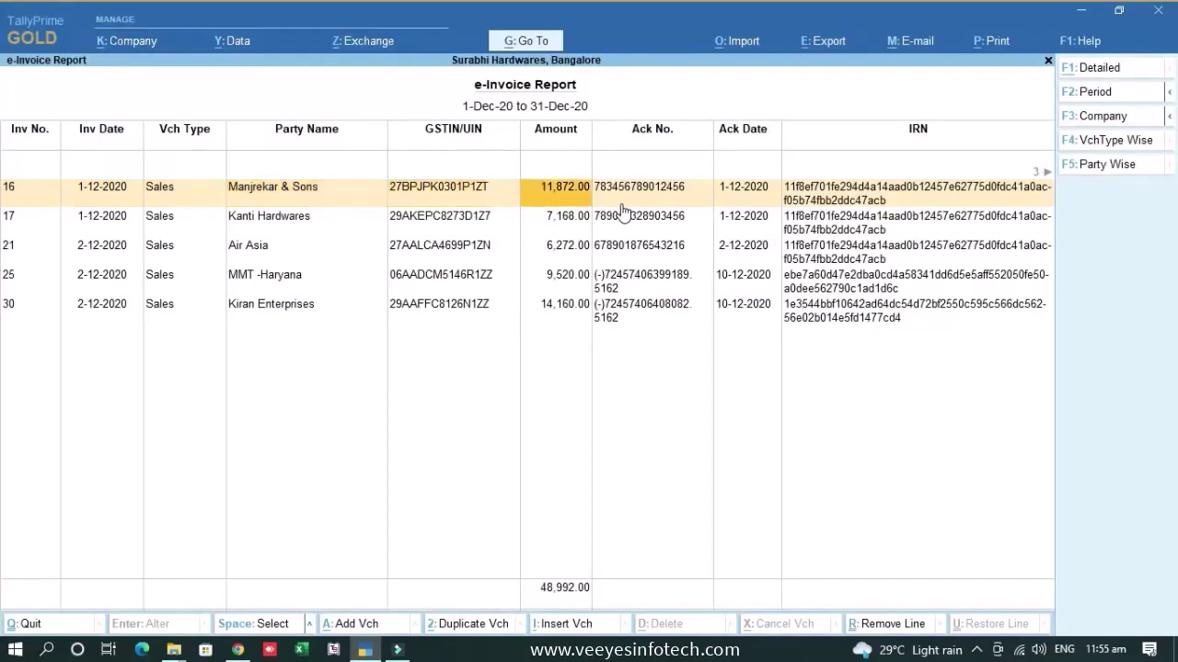
key("Right")
key("Right")
key("Left")
key("Right")
key("Left")
key("Right")
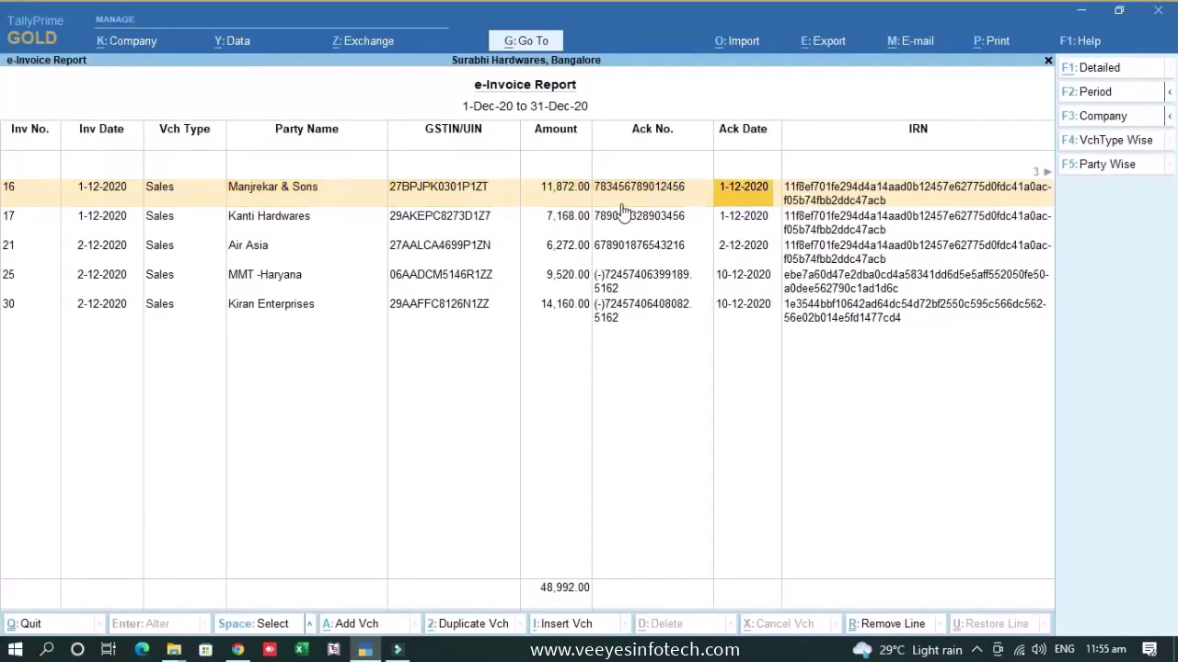
key("Right")
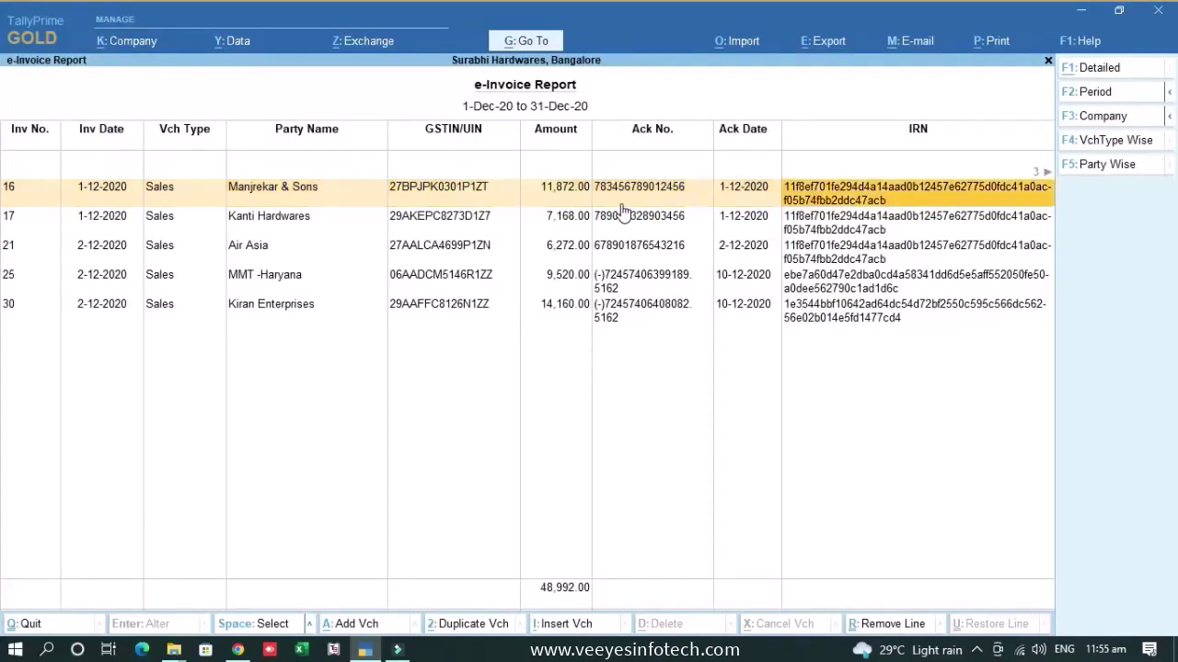
key("Right")
key("Left")
key("Right")
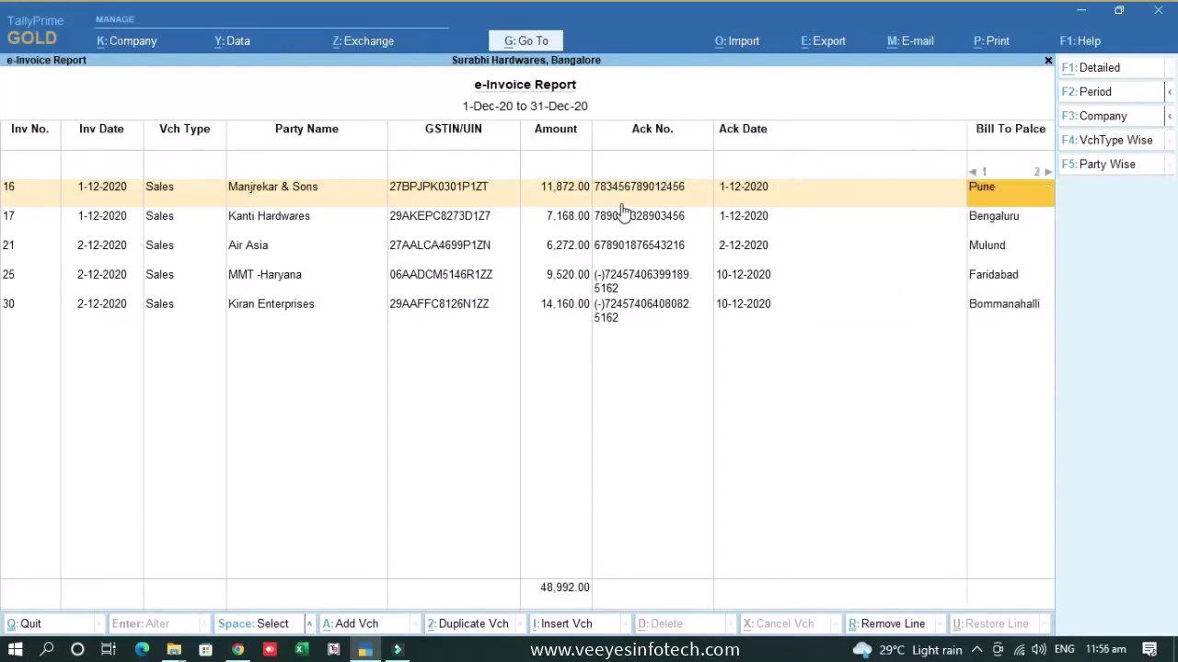
key("Right")
key("Right")
key("Down")
key("Down")
key("Down")
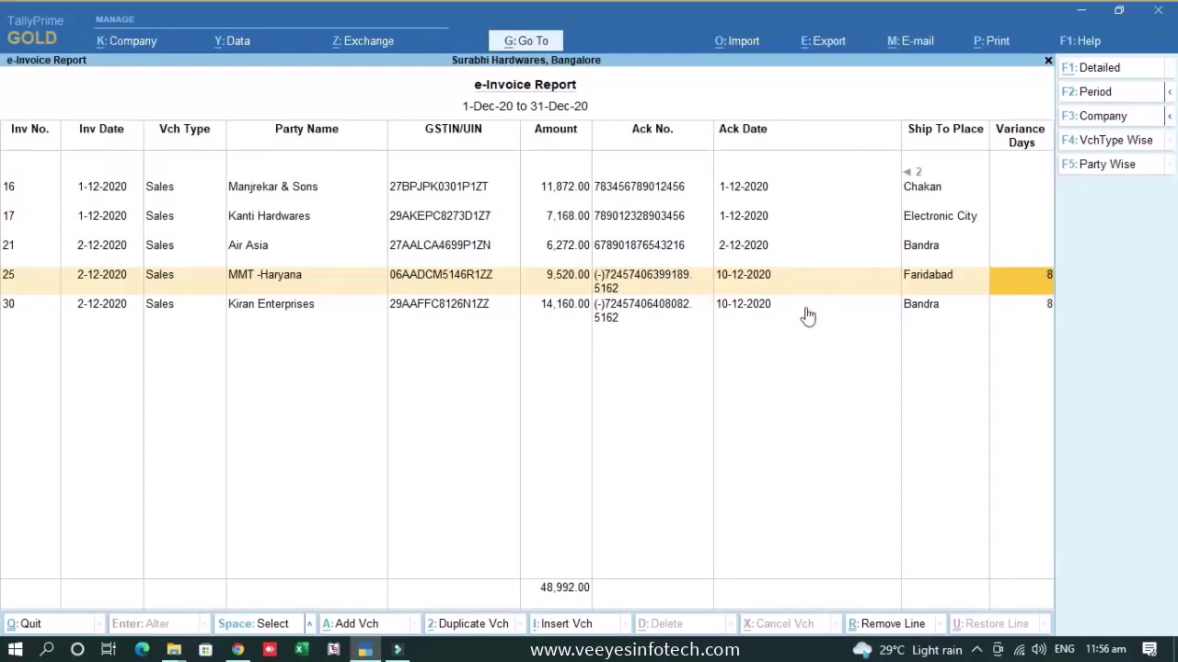
- Try the Party Wise and VchType Wise filters, dismissing each without choosing
left_click(1121, 164)
key("Escape")
left_click(1109, 143)
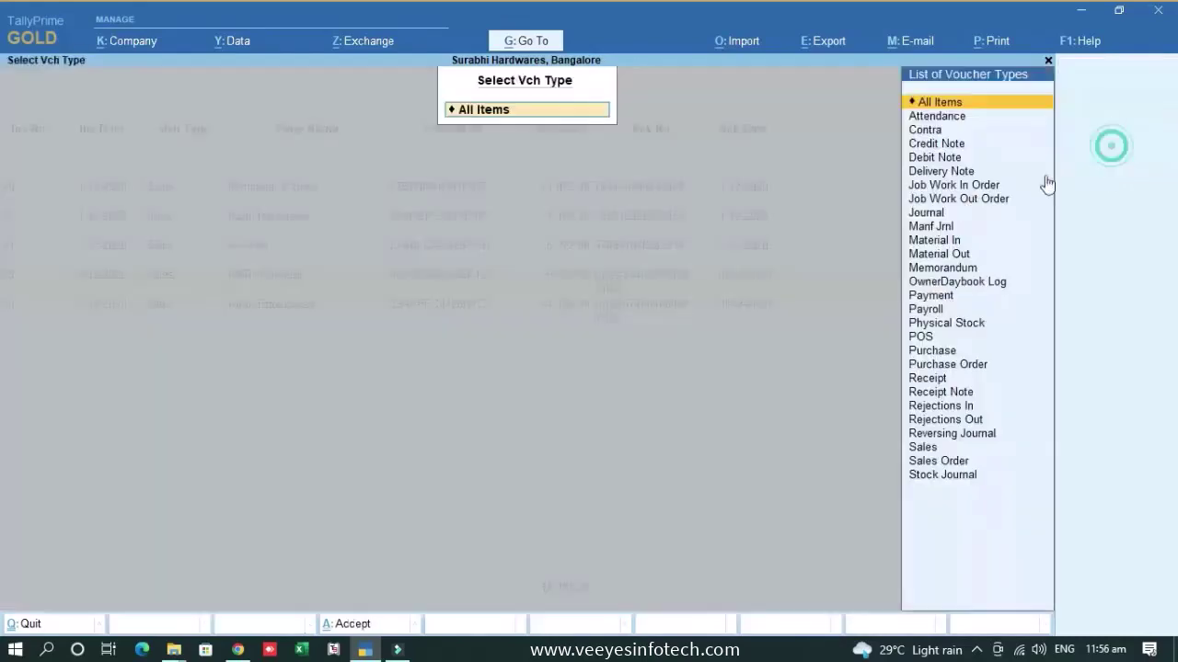
key("Escape")
- Return to Gateway of Tally, then start a user change under Company and cancel it
key("Escape")
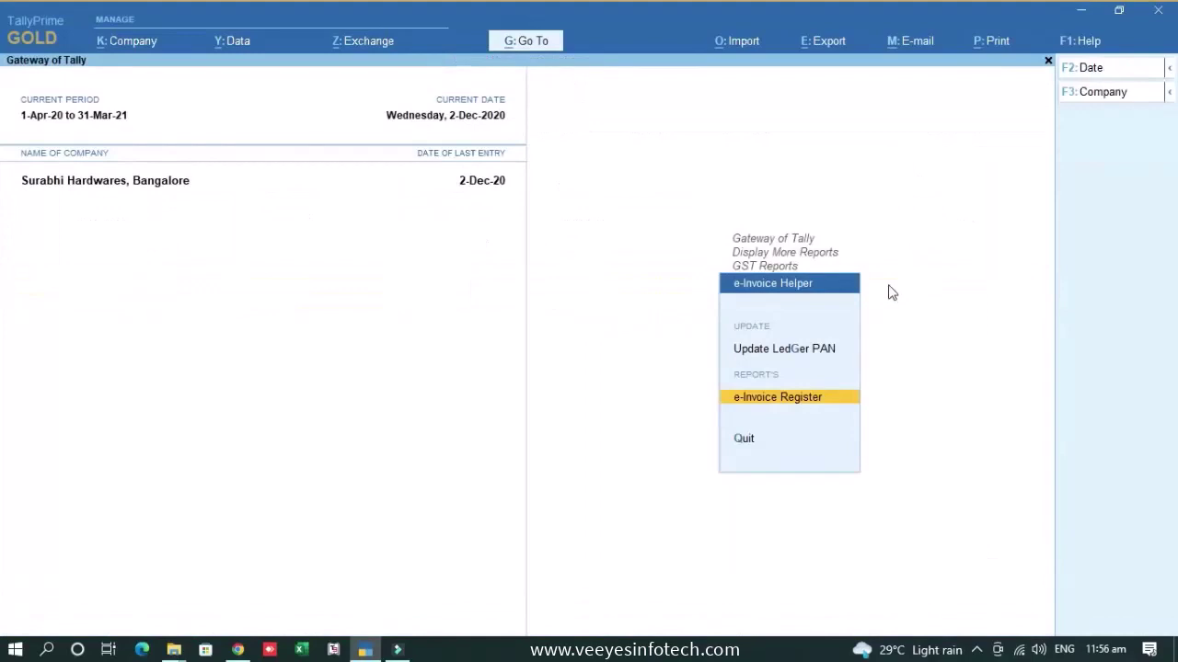
key("Escape")
key("Escape")
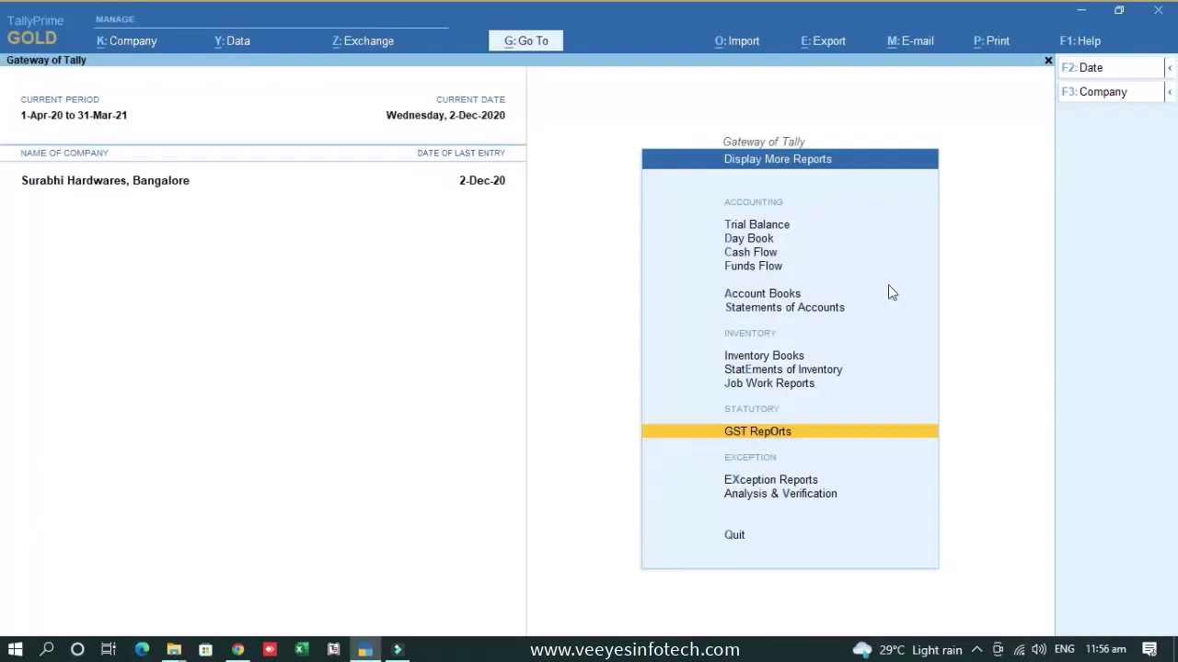
key("Escape")
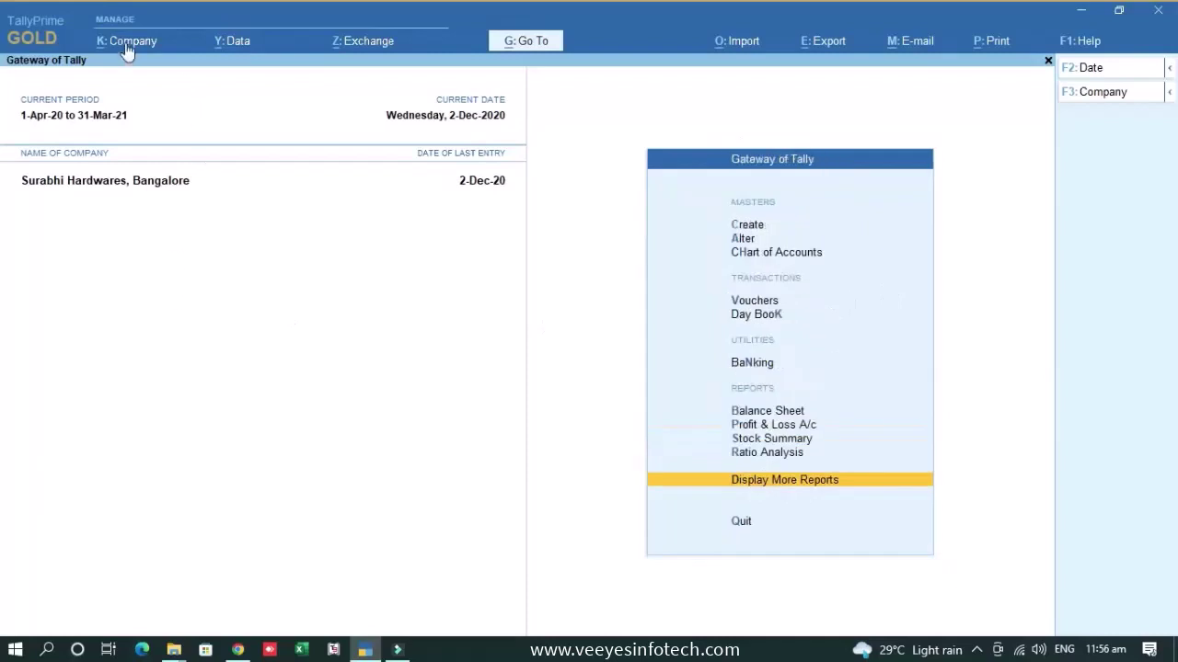
left_click(129, 42)
left_click(151, 164)
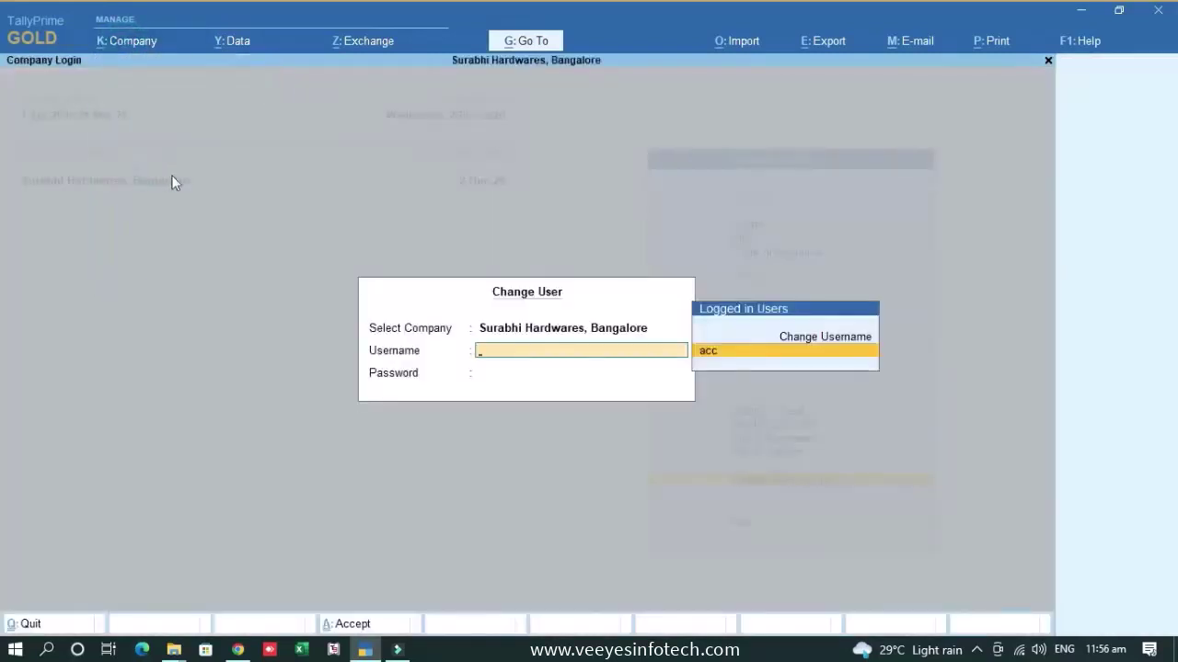
key("Up")
key("Return")
type("a")
key("Return")
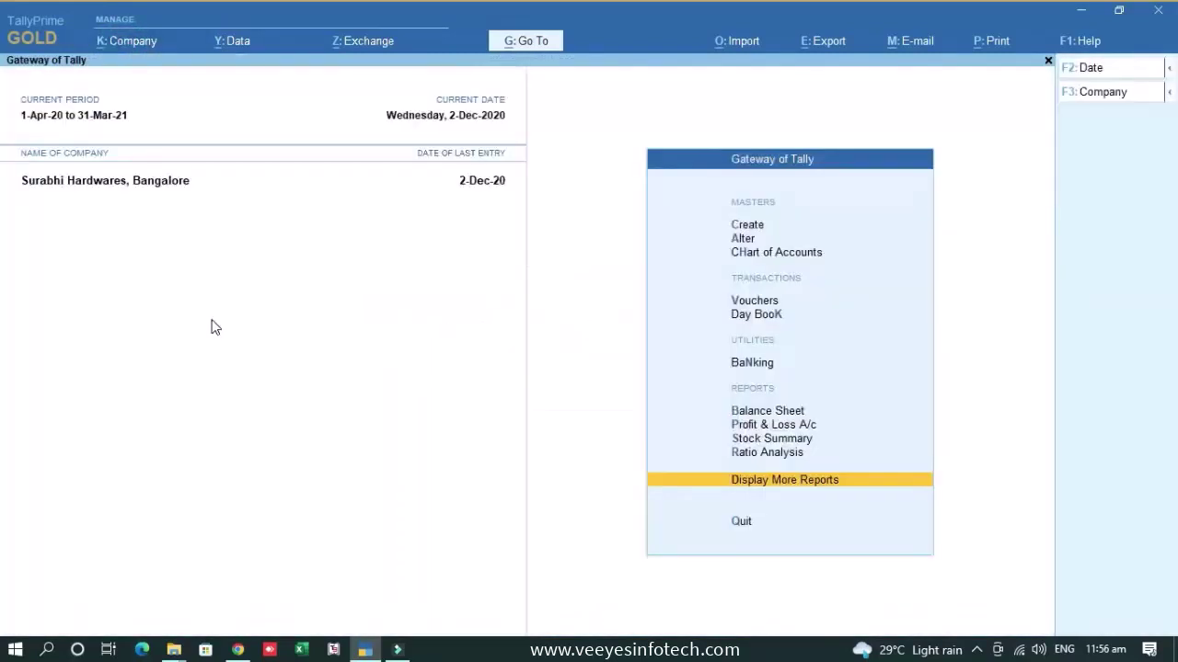
- Open Company > Users and Passwords and move to Owner's Lock e-Invoice Configurations field
left_click(149, 42)
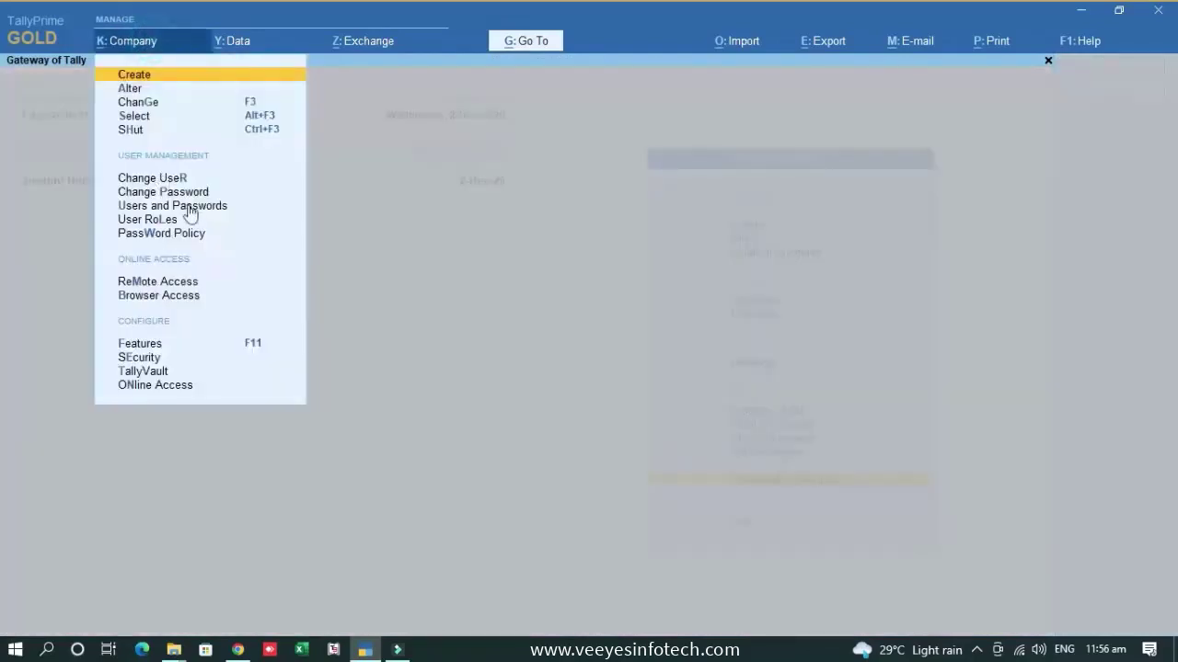
left_click(171, 206)
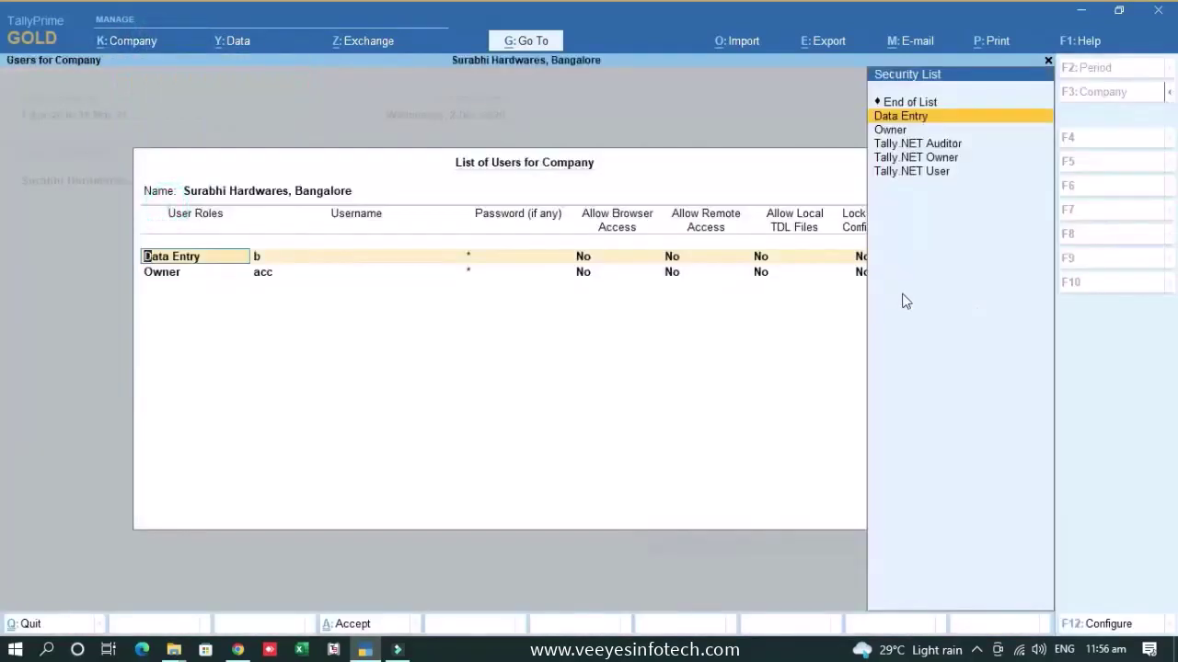
key("Return")
key("Return")
key("Return")
key("Return")
key("Return")
key("Return")
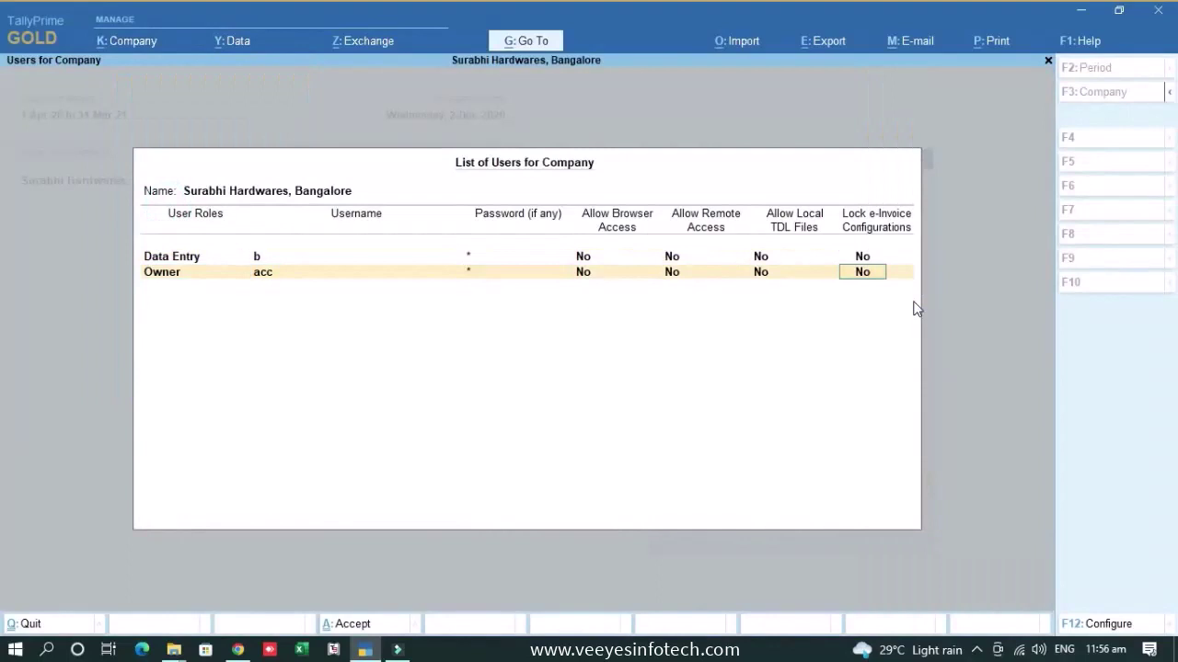
- Lock e-invoices for Owner, allowing voucher alteration but not cancellation or back-dated entry
key("y")
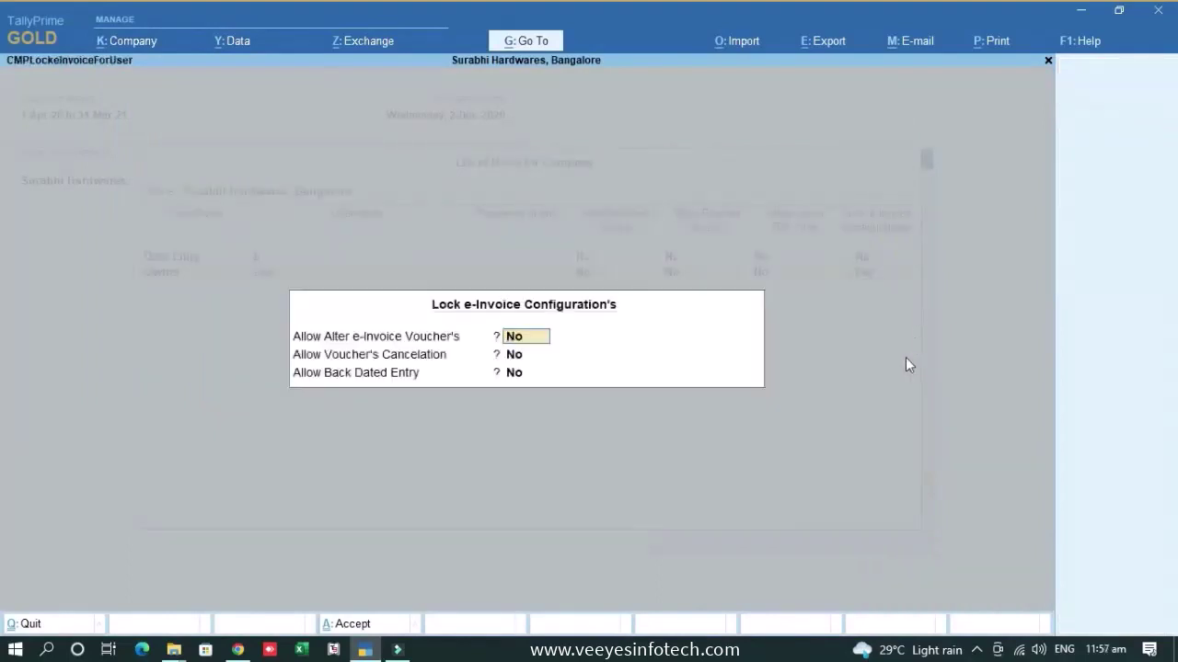
type("y")
key("Return")
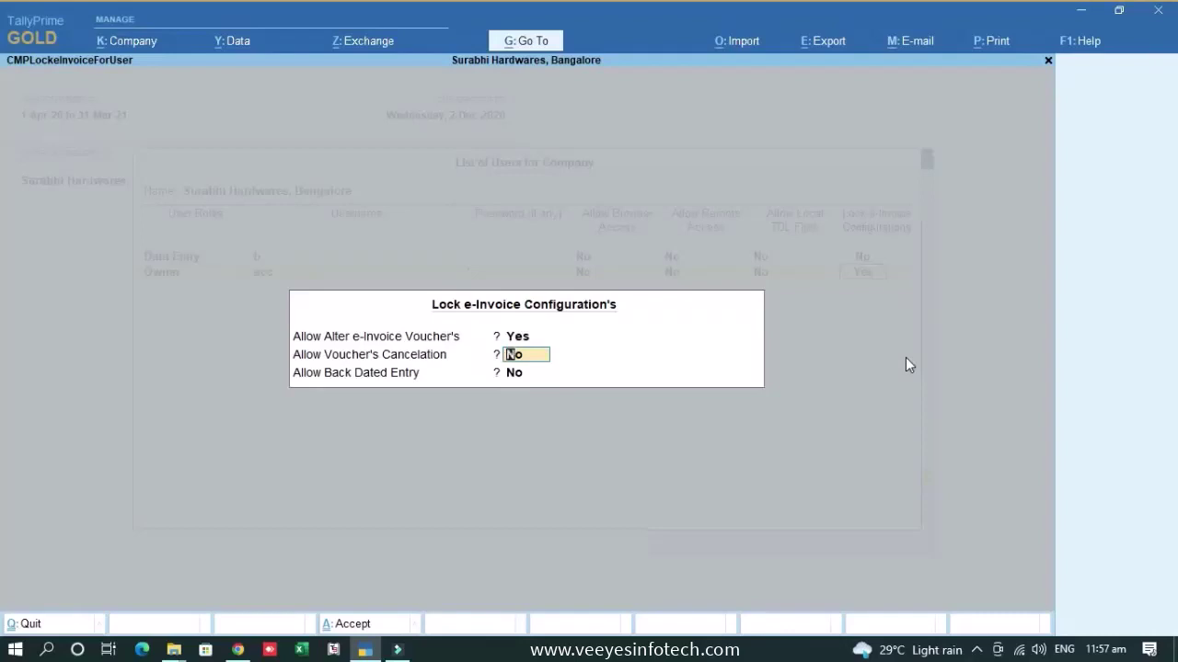
key("Return")
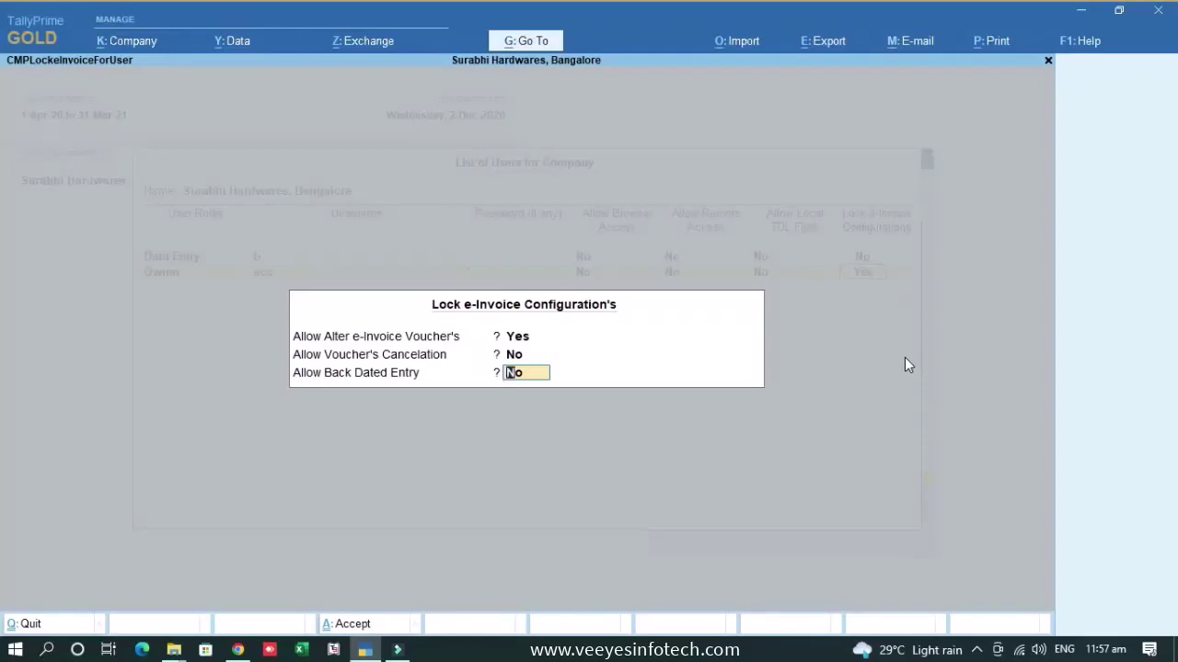
key("Up")
key("Up")
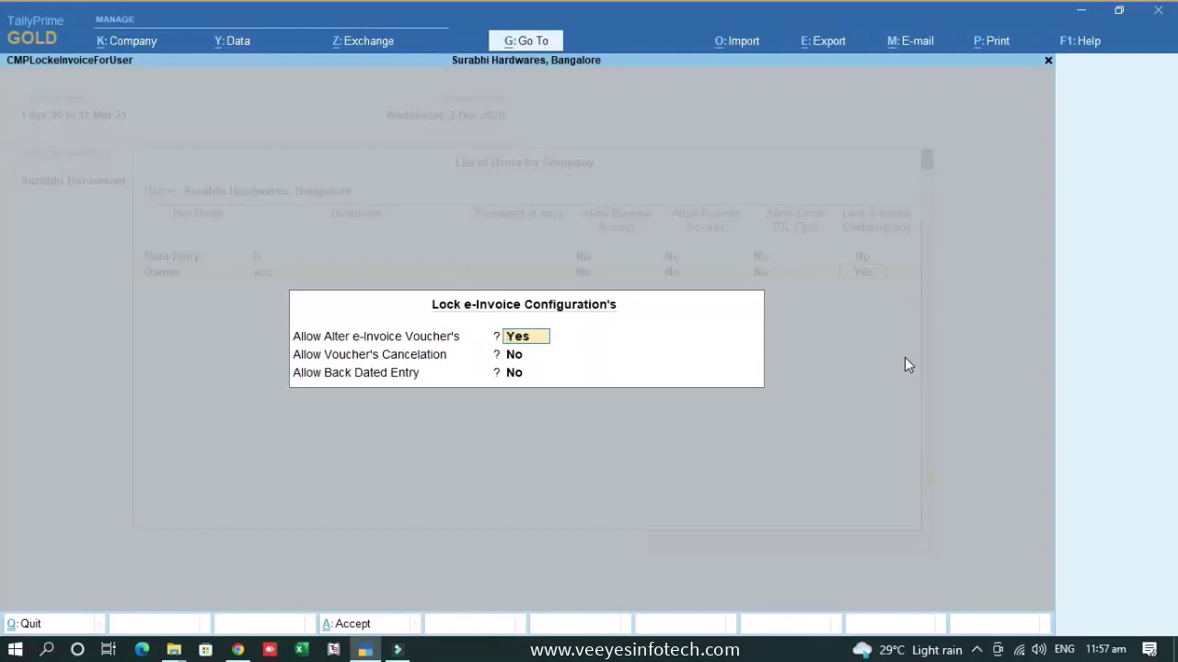
key("Return")
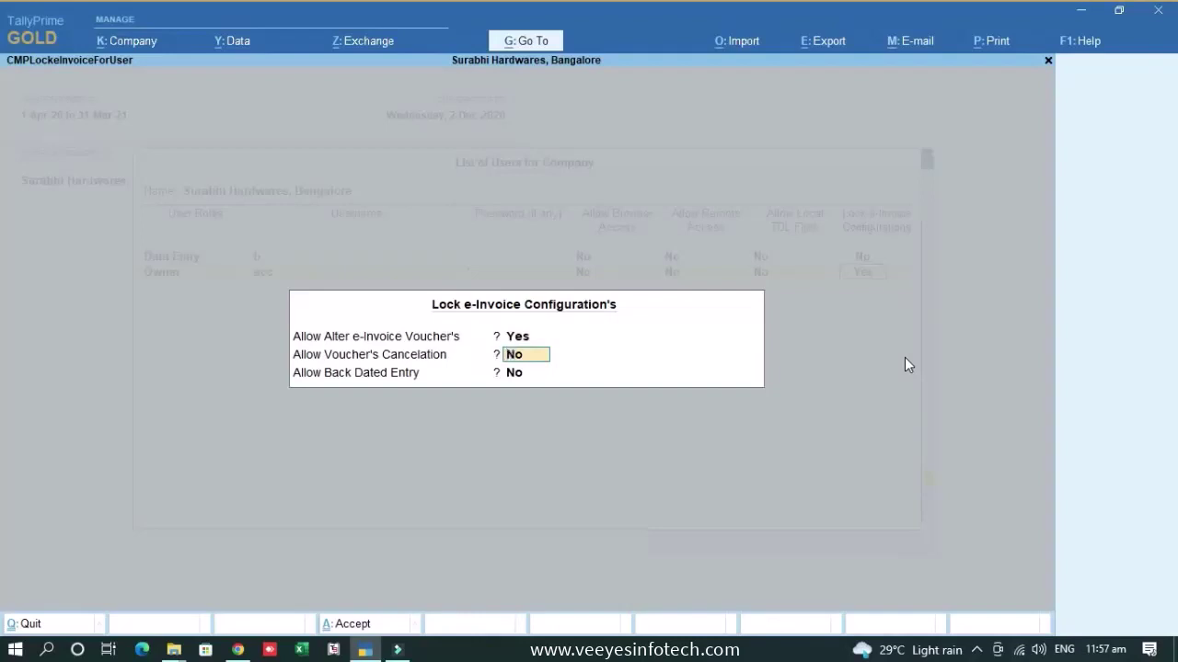
key("Return")
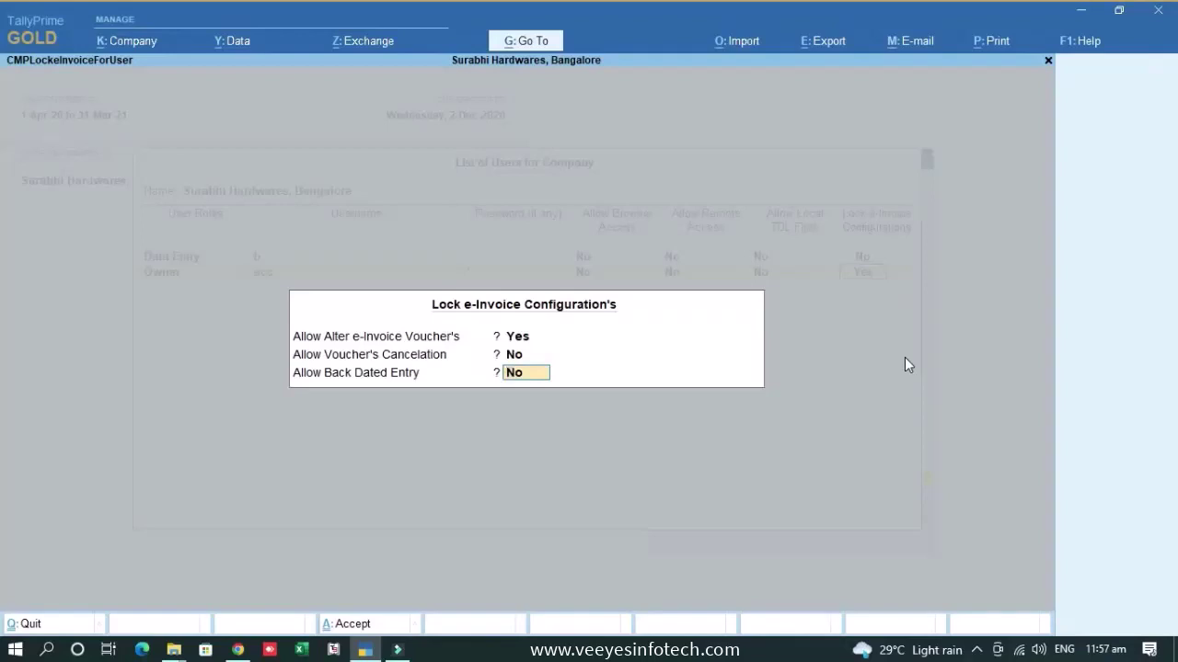
key("Return")
- Accept the users list with Owner's e-invoice lock to save it
key("Return")
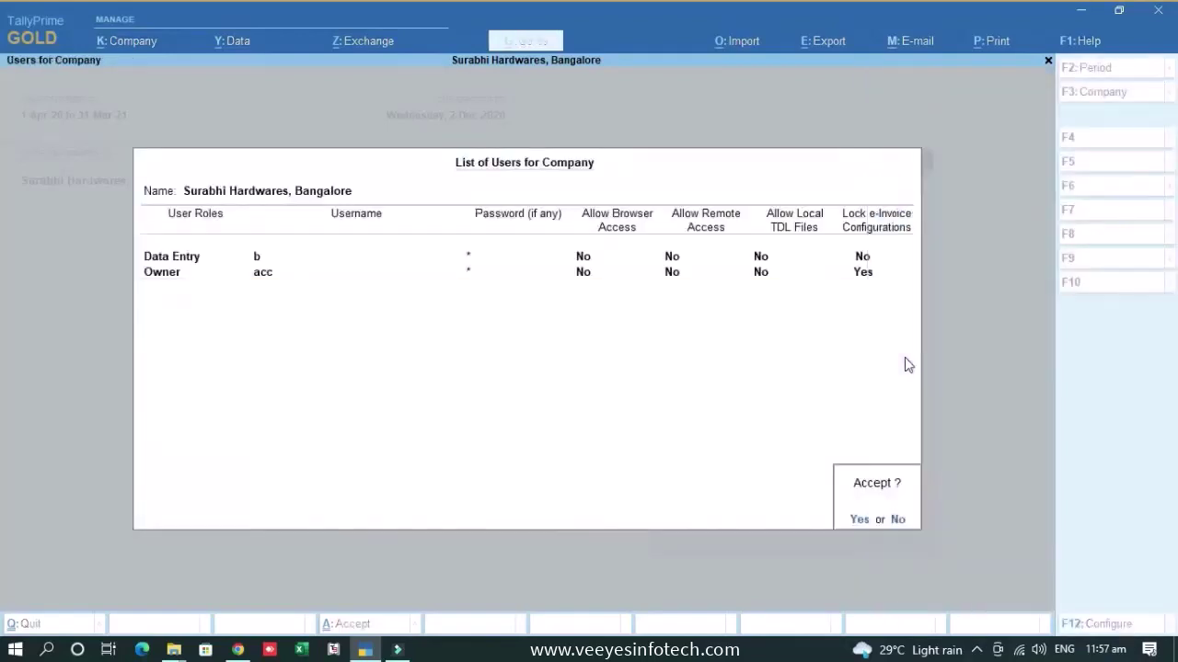
key("Return")
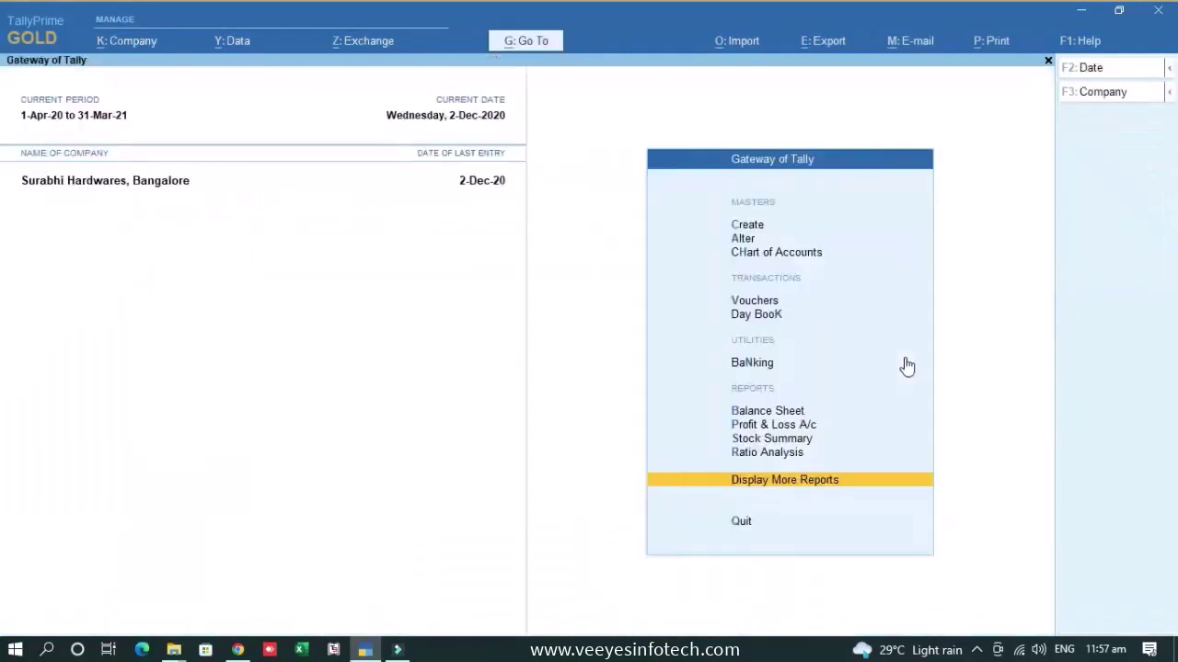